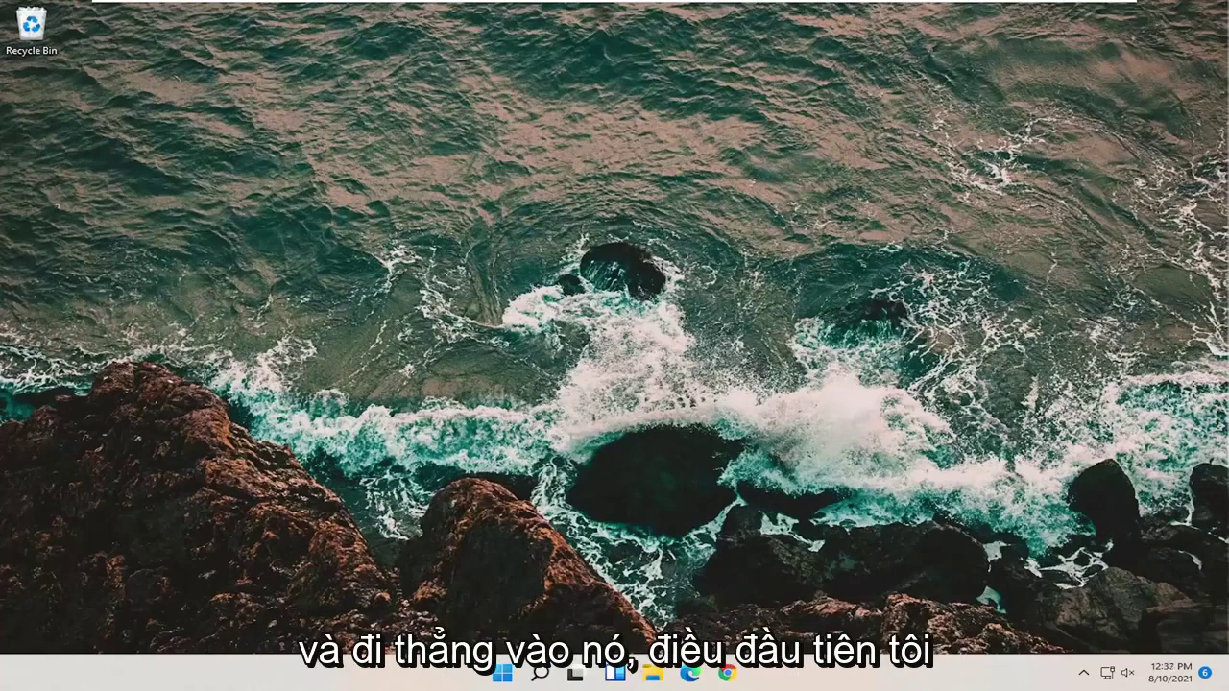
Search Windows for "device manager" and open Device Manager, placing its window nearer the middle of the desktop
{"action": "left_click", "coordinate": [539, 674]}
{"action": "type", "text": "device"}
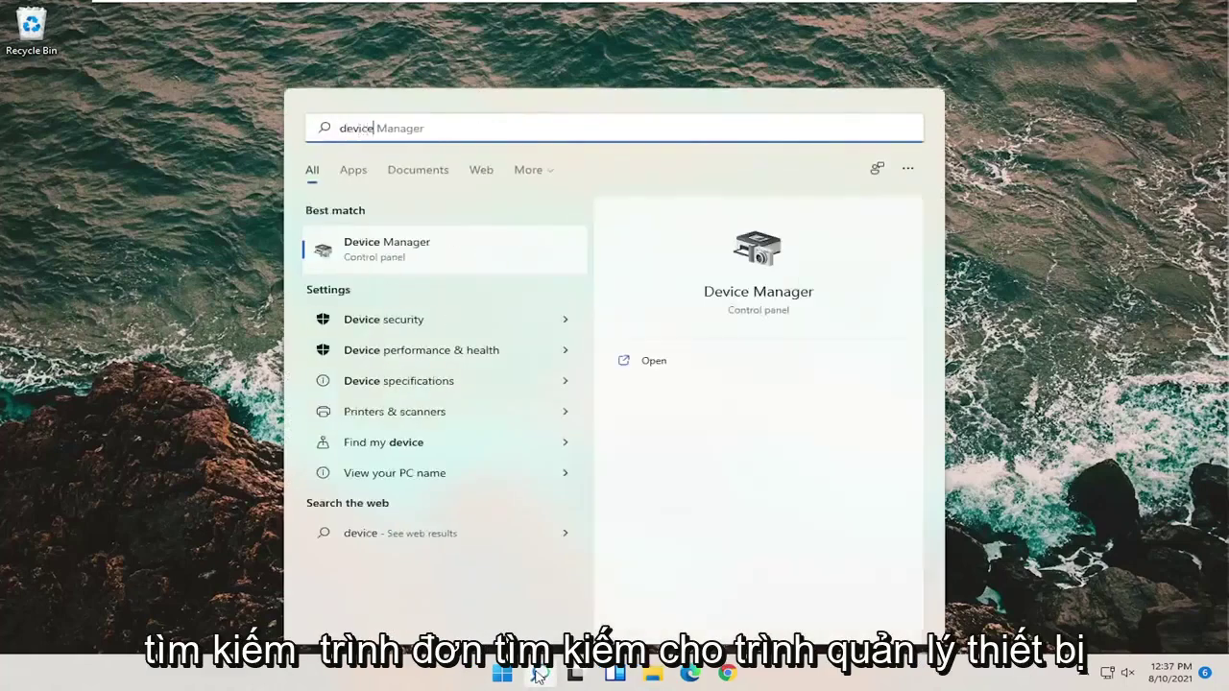
{"action": "type", "text": " manager"}
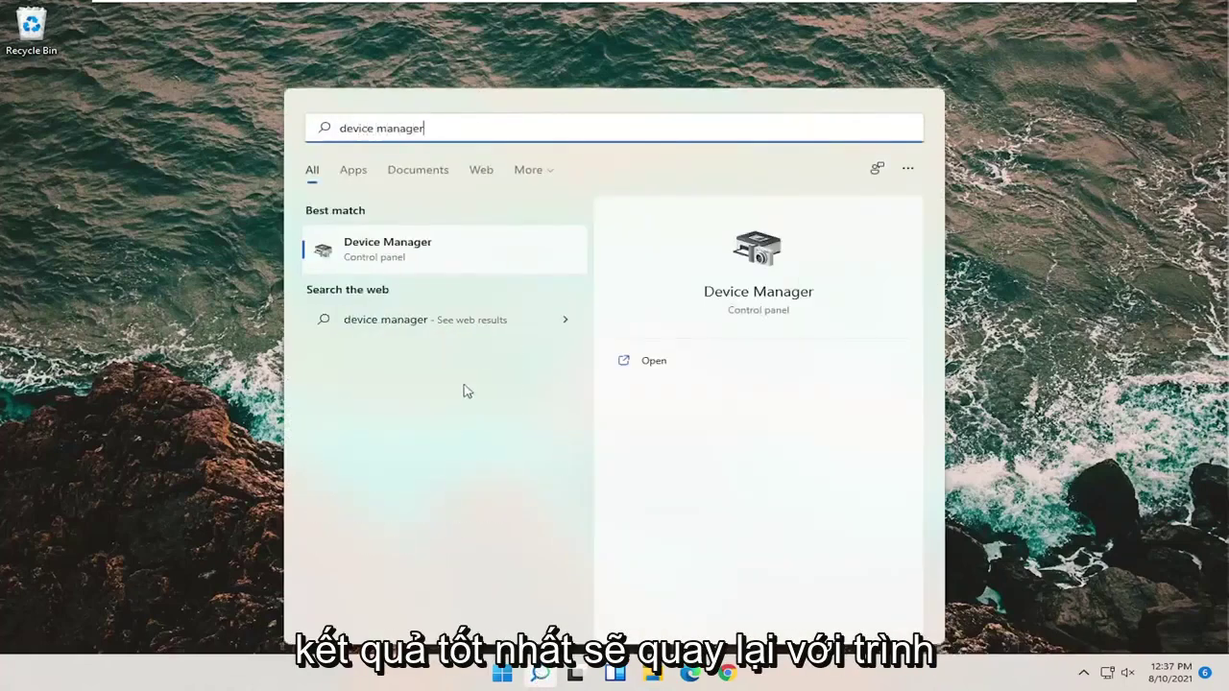
{"action": "left_click", "coordinate": [411, 257]}
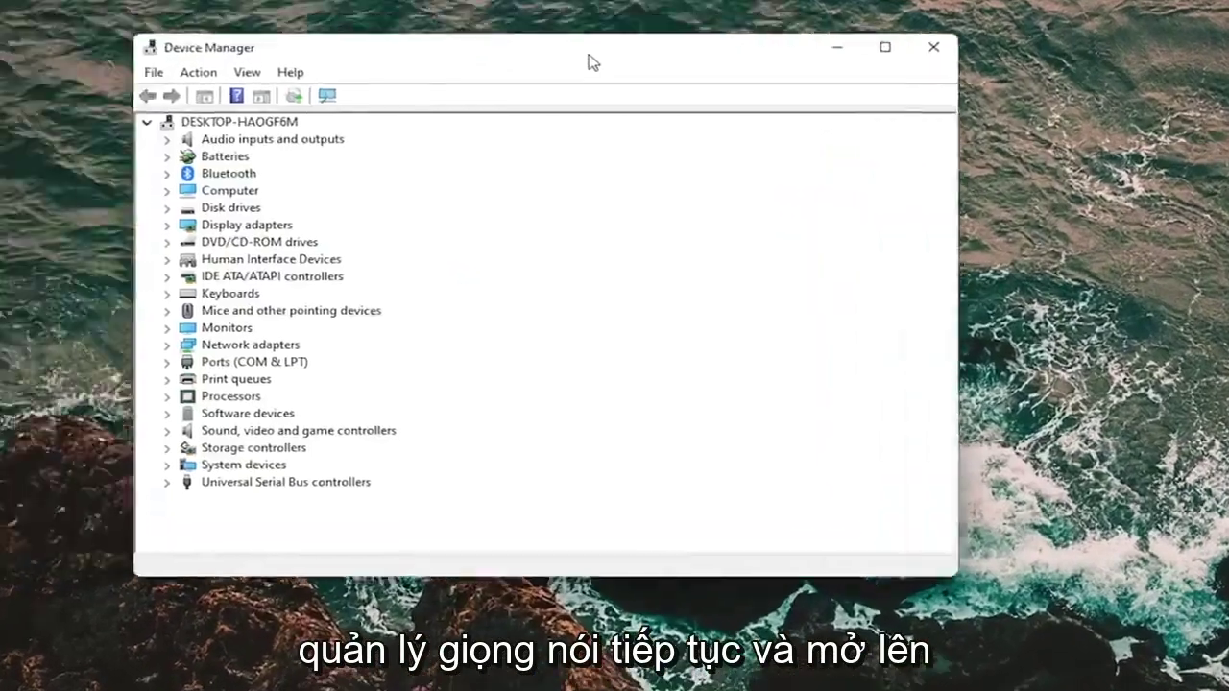
{"action": "left_click_drag", "start_coordinate": [592, 62], "coordinate": [686, 78]}
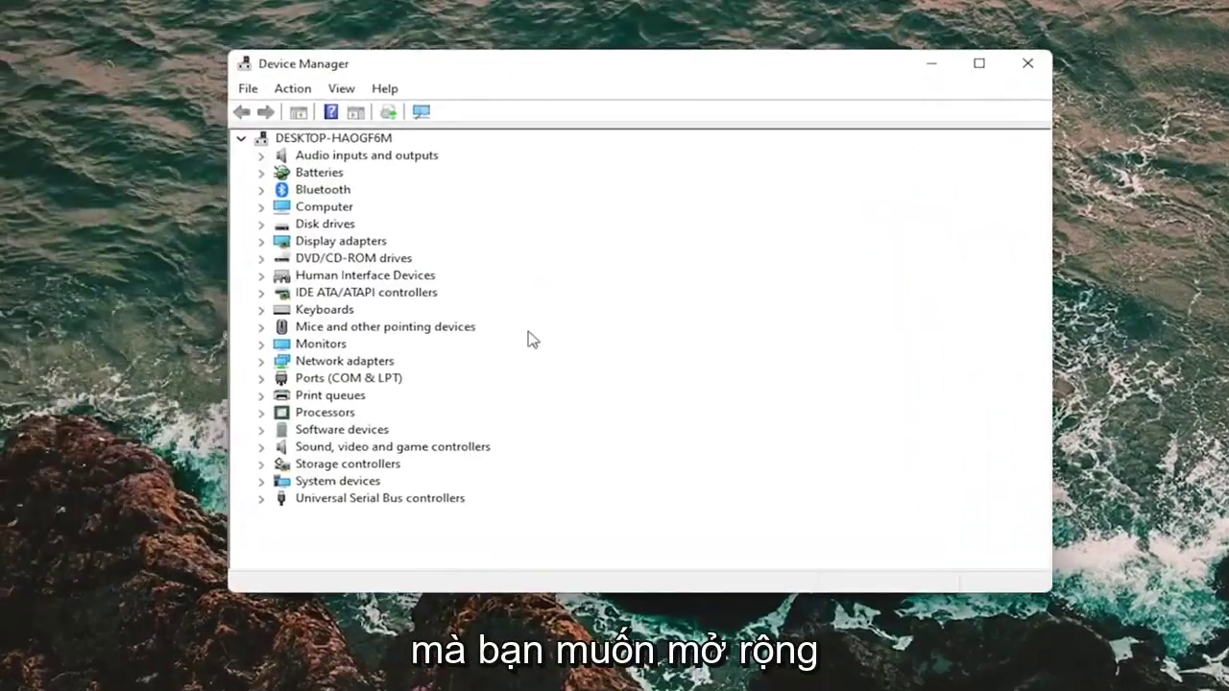
Expand the Universal Serial Bus controllers category and start a driver update for Generic USB Hub
{"action": "left_click", "coordinate": [345, 507]}
{"action": "double_click", "coordinate": [373, 508]}
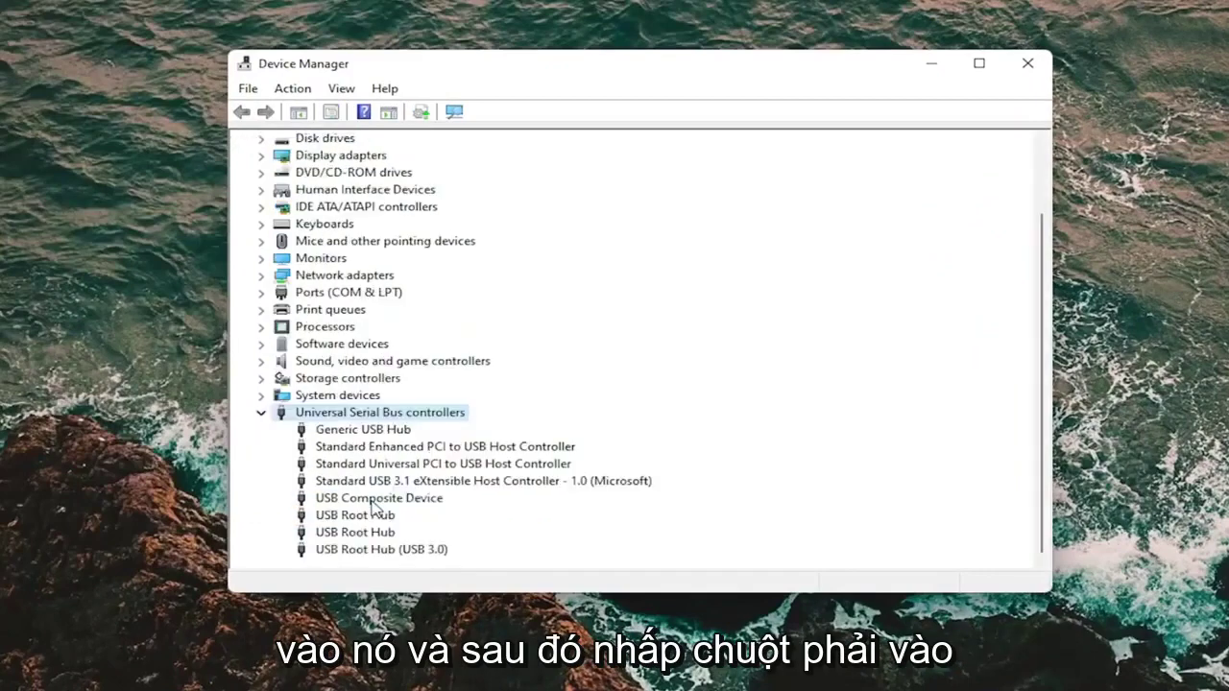
{"action": "right_click", "coordinate": [350, 435]}
{"action": "left_click", "coordinate": [398, 441]}
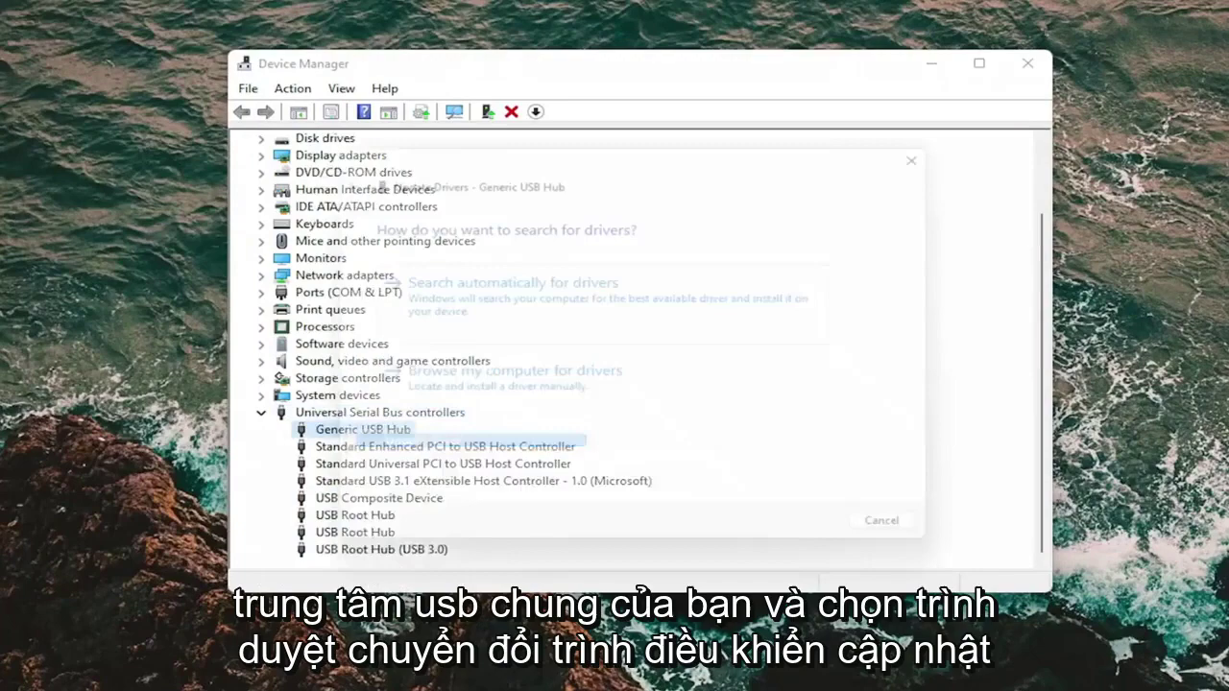
Install the Generic USB Hub driver manually from the list of available drivers on the computer, and close Device Manager
{"action": "left_click", "coordinate": [464, 416]}
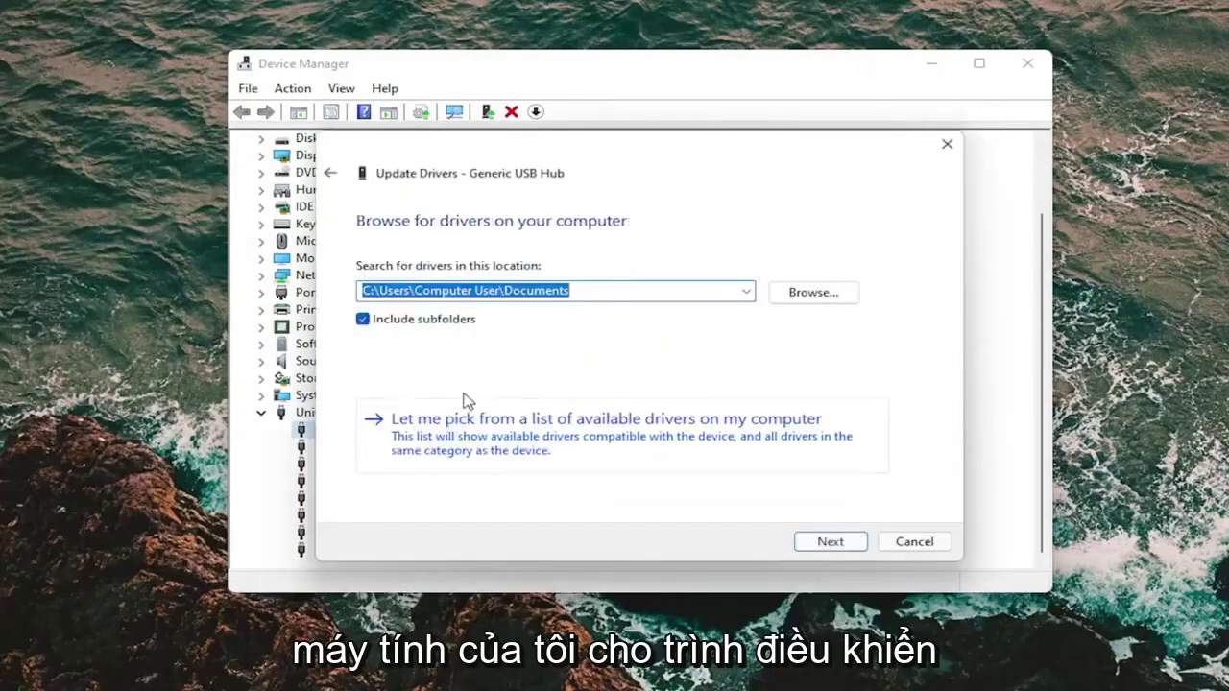
{"action": "left_click", "coordinate": [330, 173]}
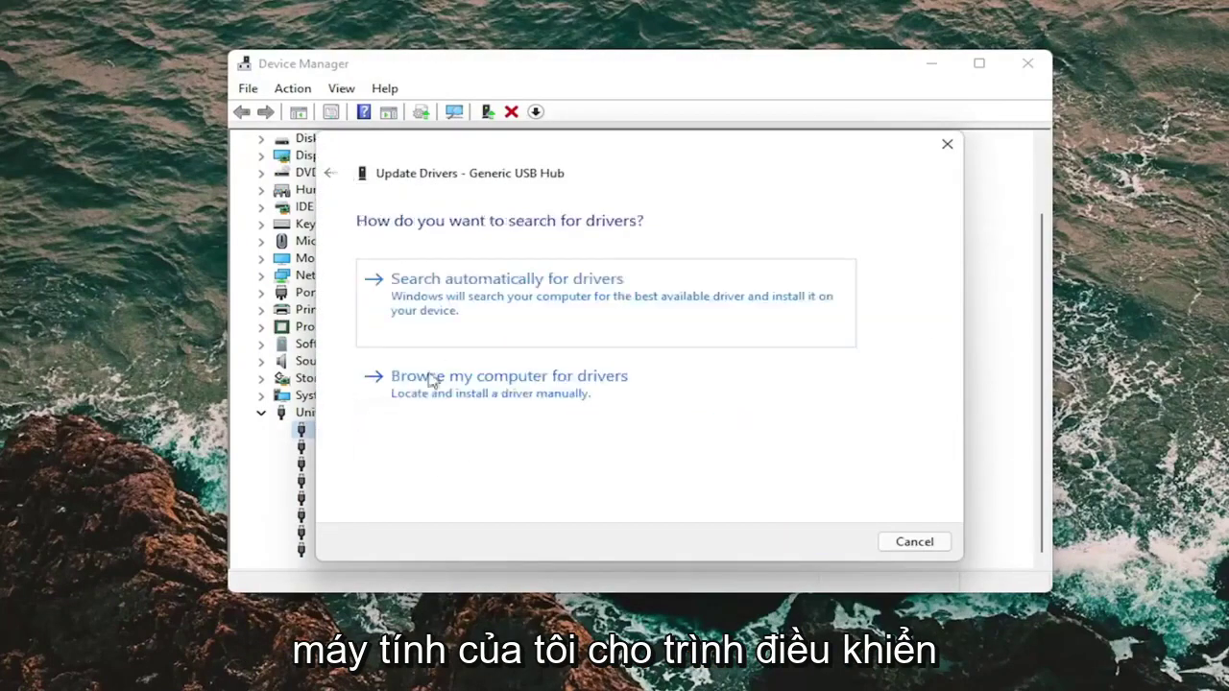
{"action": "left_click", "coordinate": [480, 400]}
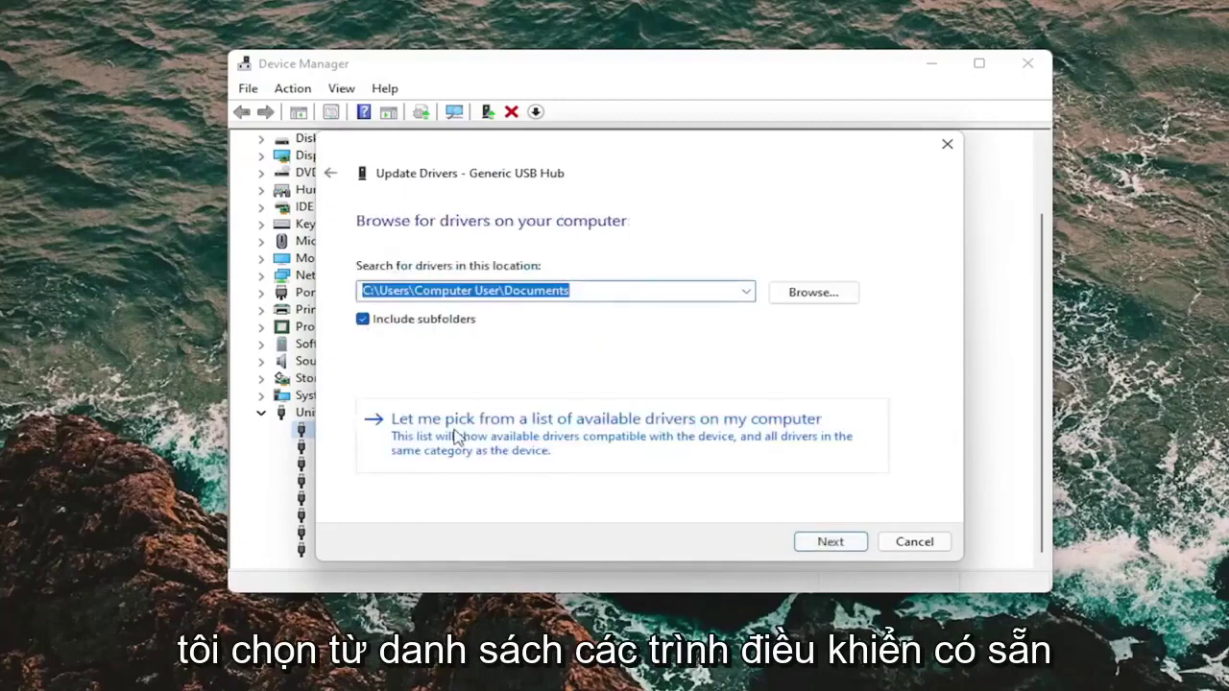
{"action": "left_click", "coordinate": [597, 441]}
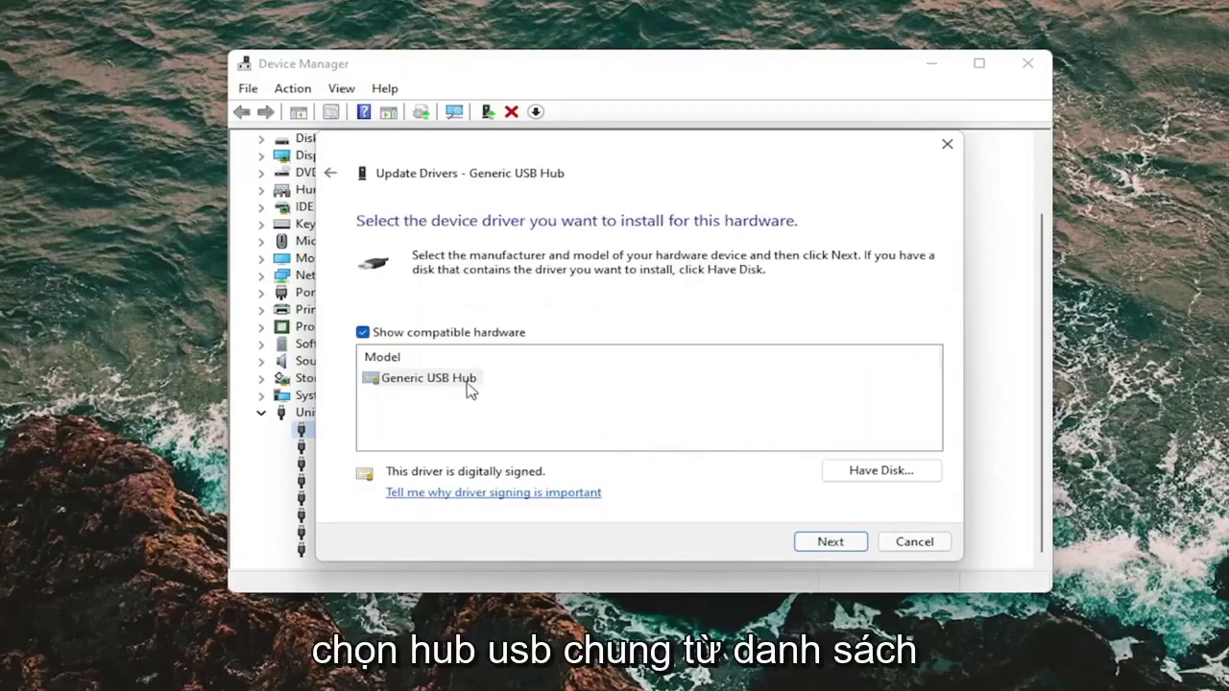
{"action": "left_click", "coordinate": [834, 542]}
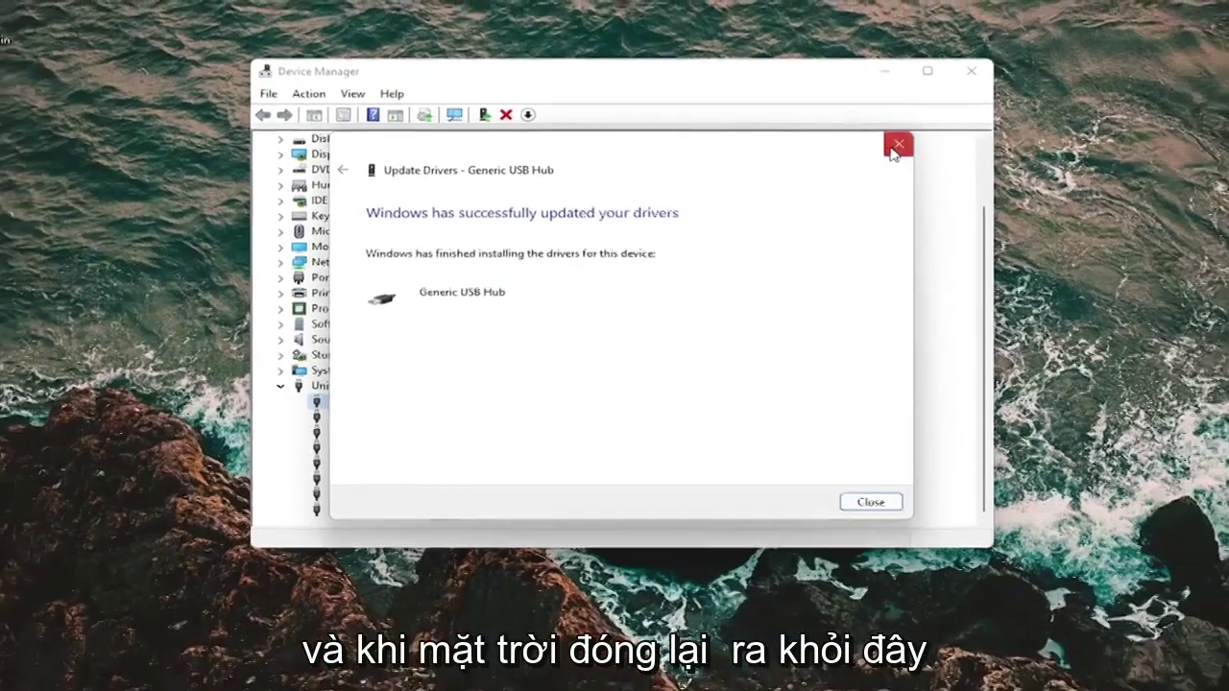
{"action": "left_click", "coordinate": [946, 144]}
{"action": "left_click", "coordinate": [936, 78]}
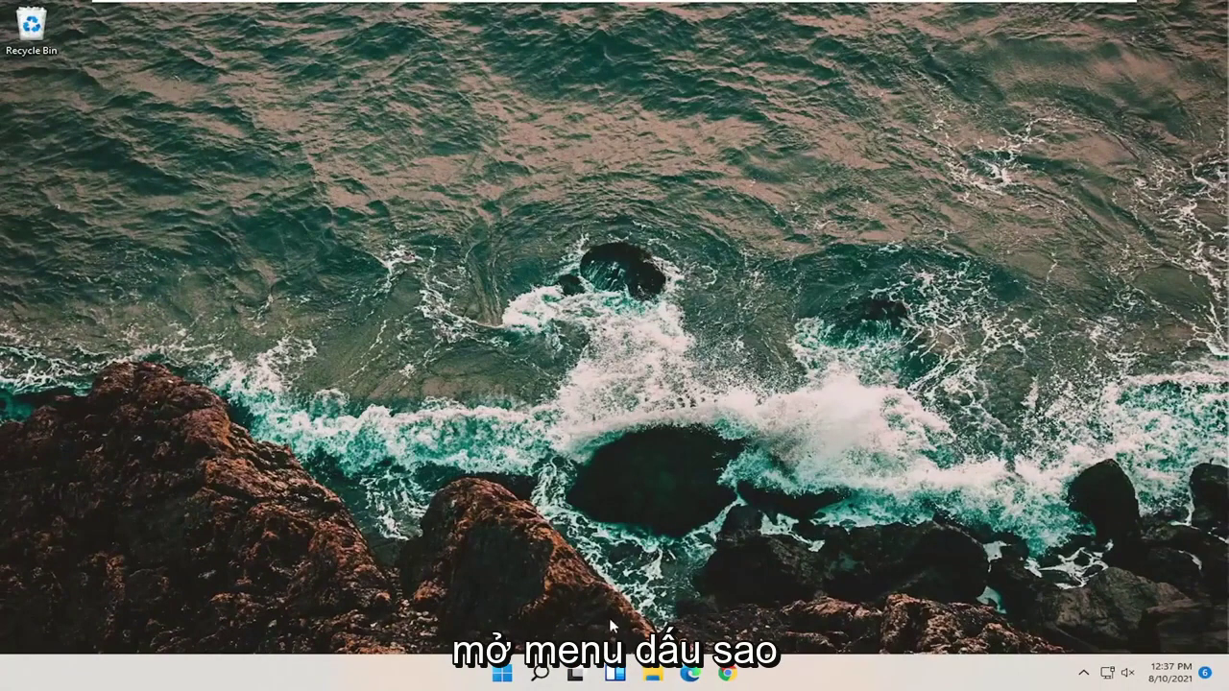
Search Windows for Control Panel, open it and set its view to Large icons
{"action": "left_click", "coordinate": [539, 673]}
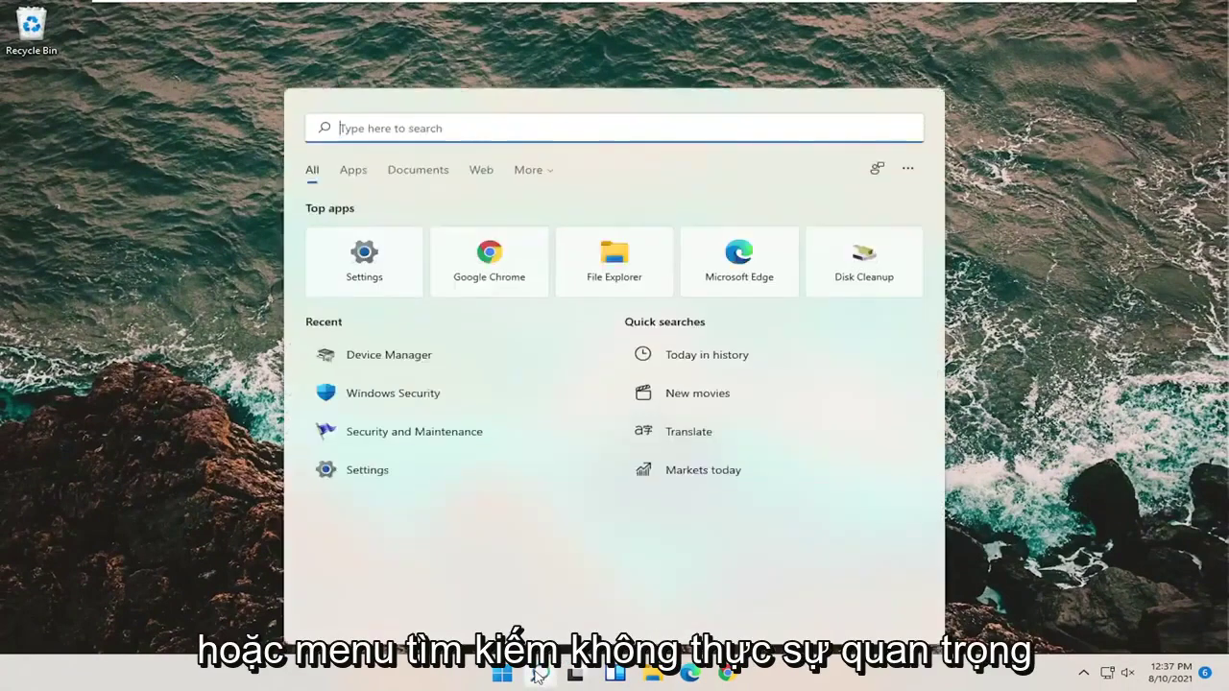
{"action": "type", "text": "control p"}
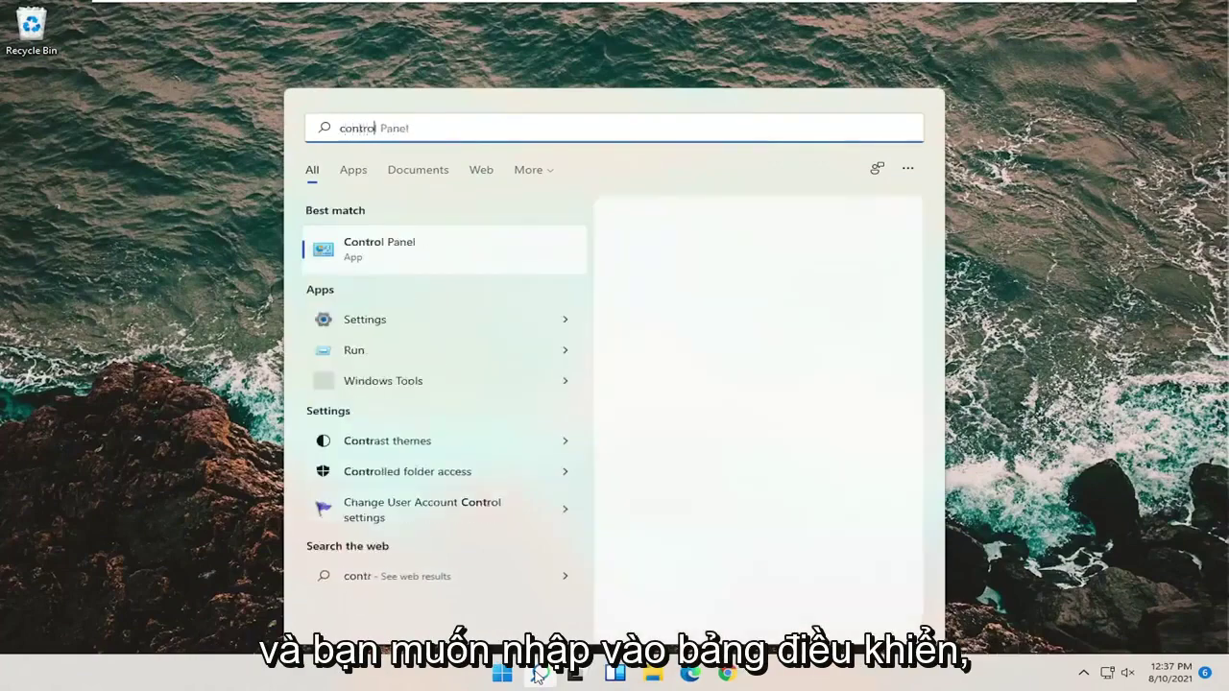
{"action": "type", "text": "a"}
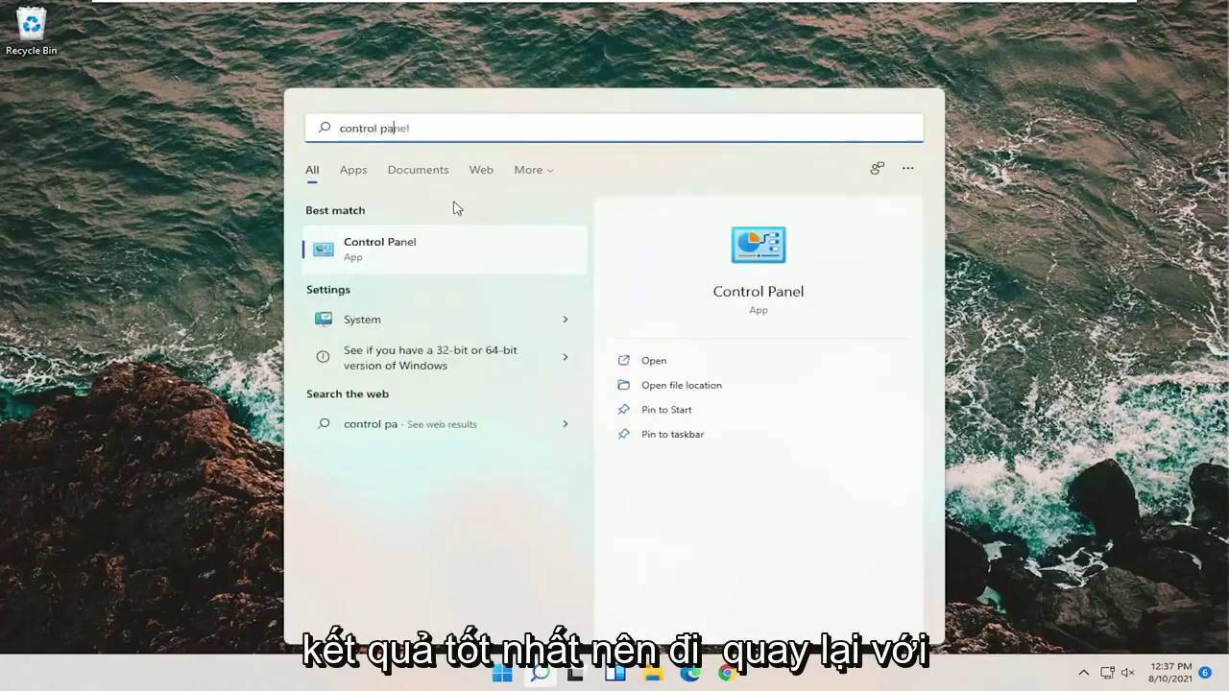
{"action": "left_click", "coordinate": [404, 259]}
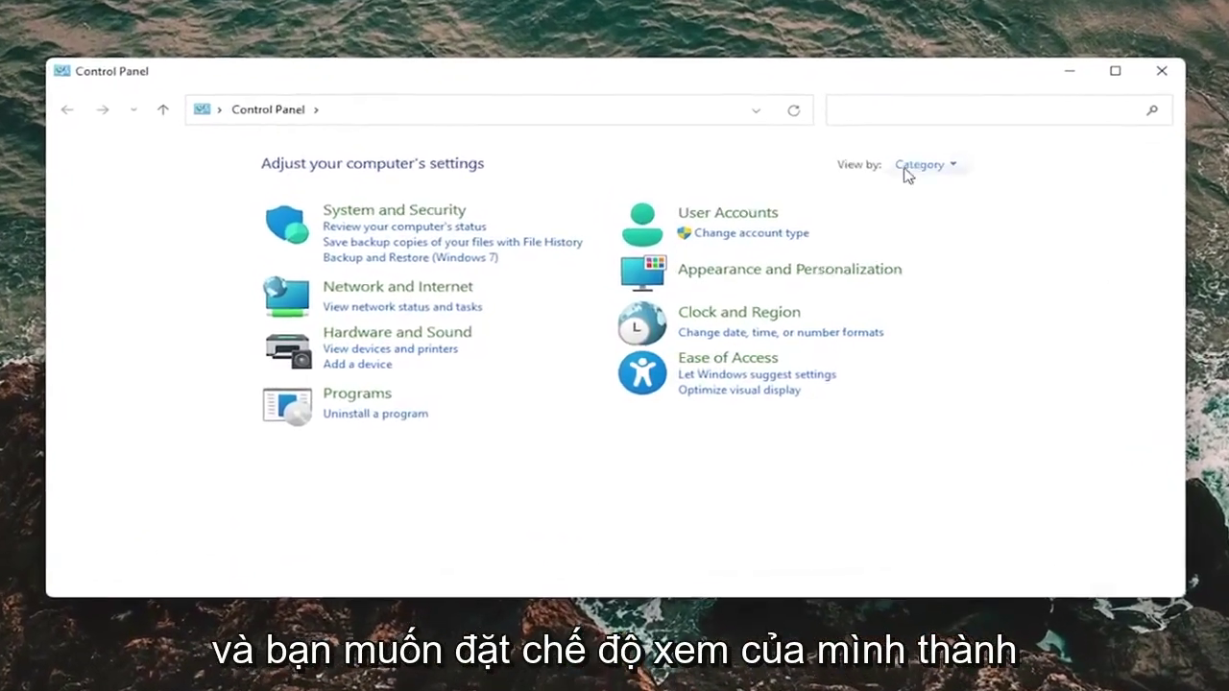
{"action": "left_click", "coordinate": [890, 187]}
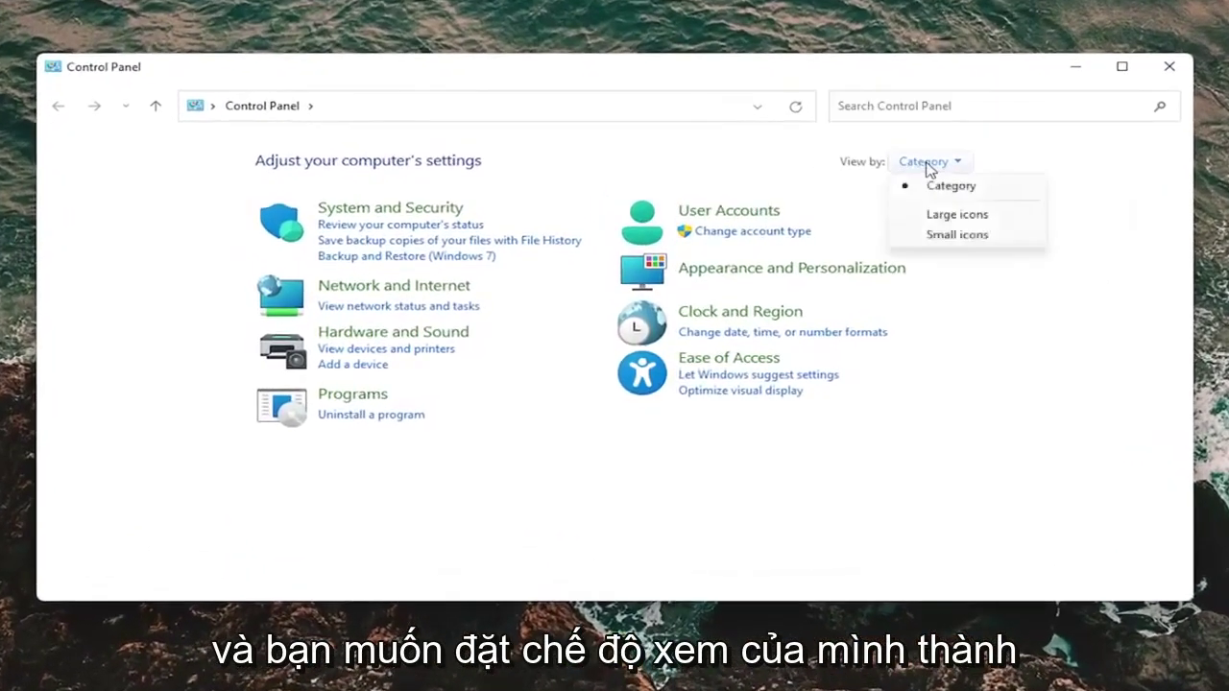
{"action": "left_click", "coordinate": [936, 215]}
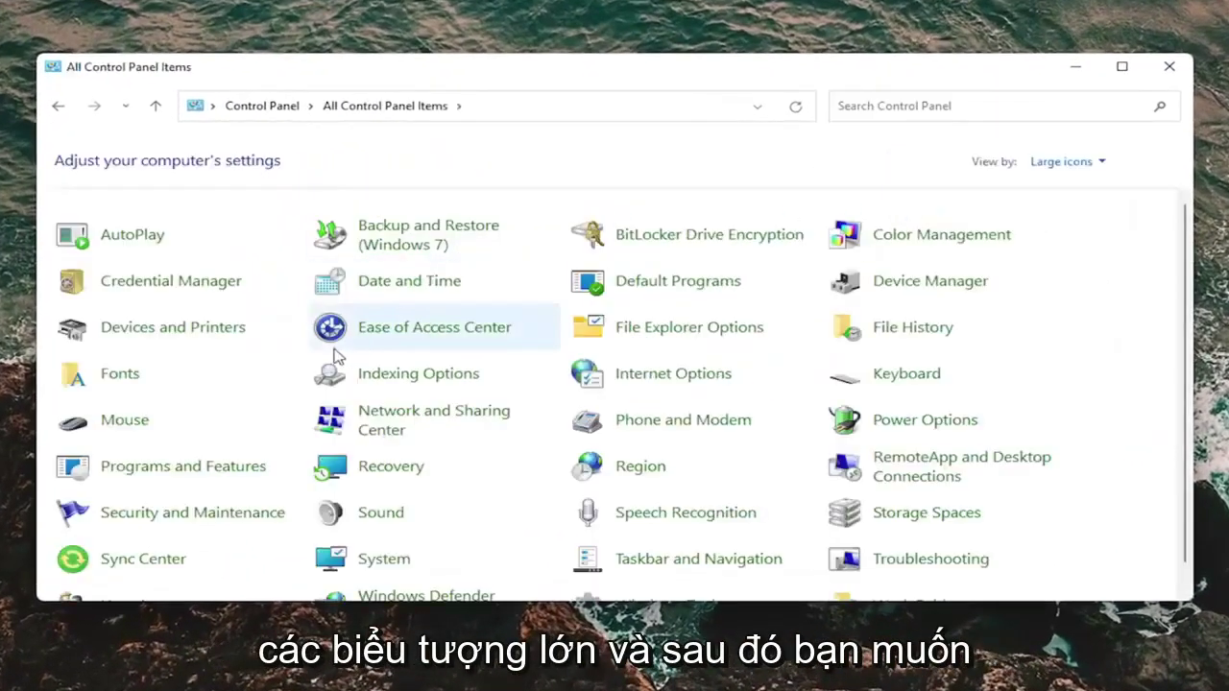
Open the advanced power settings from the computer sleep settings in Power Options
{"action": "left_click", "coordinate": [972, 424]}
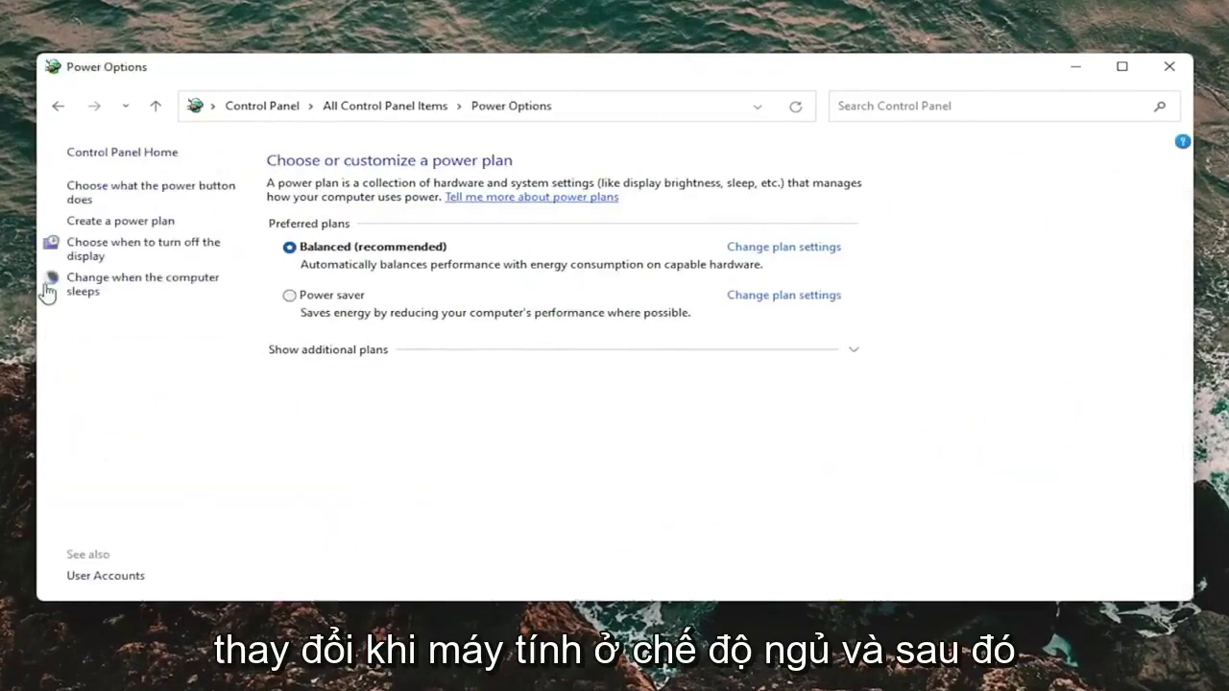
{"action": "left_click", "coordinate": [77, 293]}
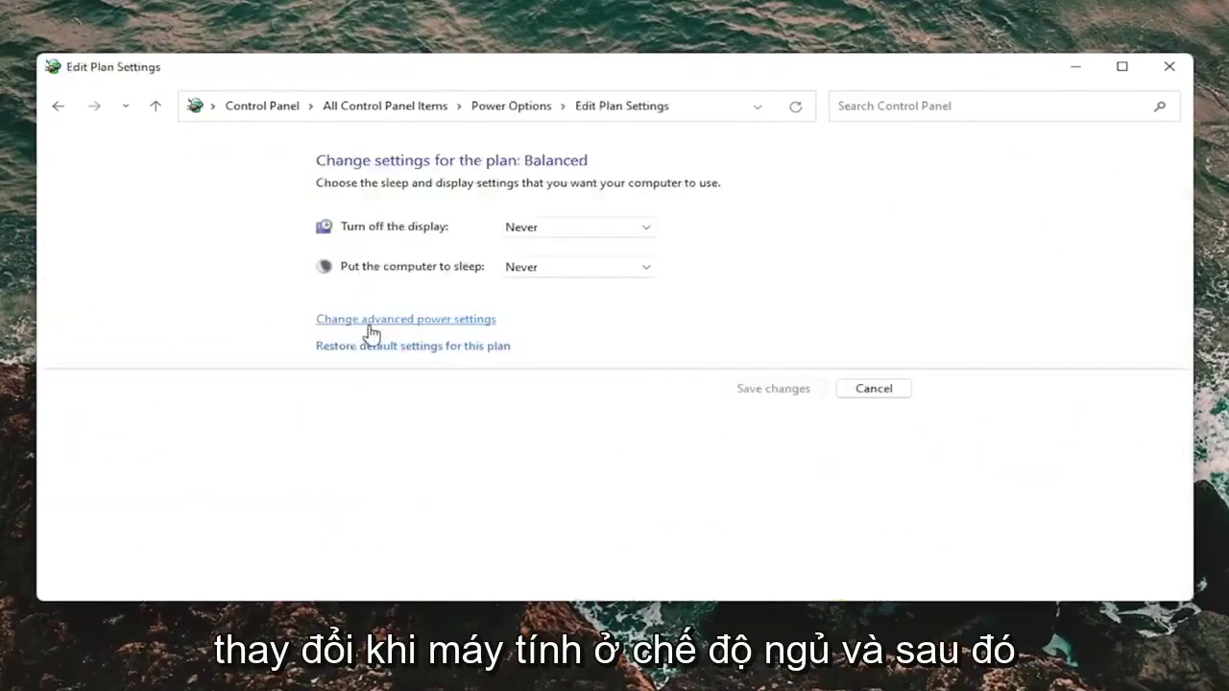
{"action": "left_click", "coordinate": [413, 327]}
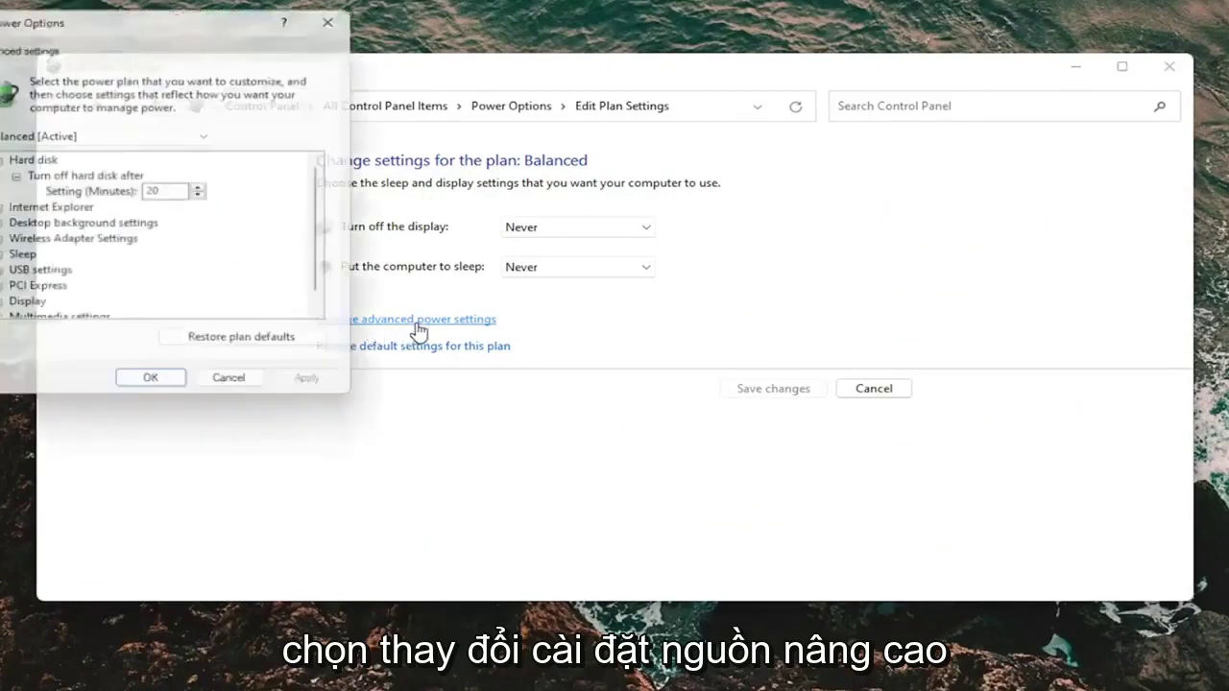
{"action": "left_click_drag", "start_coordinate": [187, 28], "coordinate": [604, 89]}
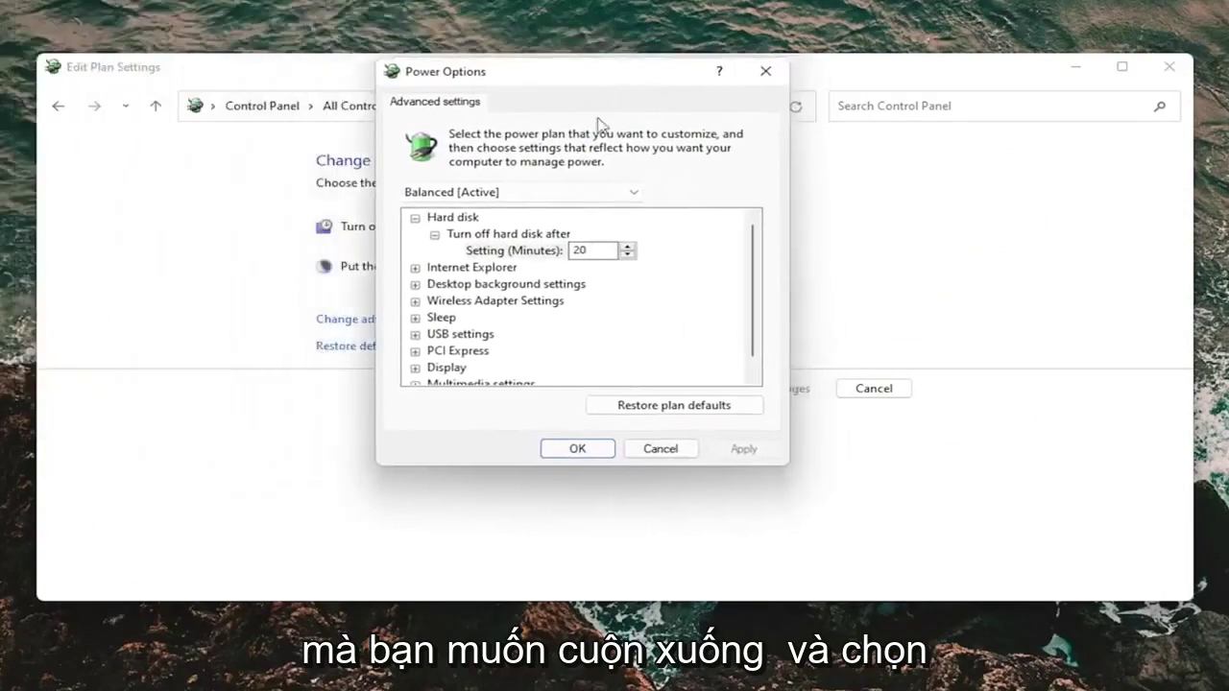
Set the USB selective suspend setting under USB settings to Disabled, and apply the change to the Balanced plan
{"action": "scroll", "coordinate": [624, 313], "scroll_direction": "down", "scroll_amount": 1}
{"action": "left_click", "coordinate": [415, 318]}
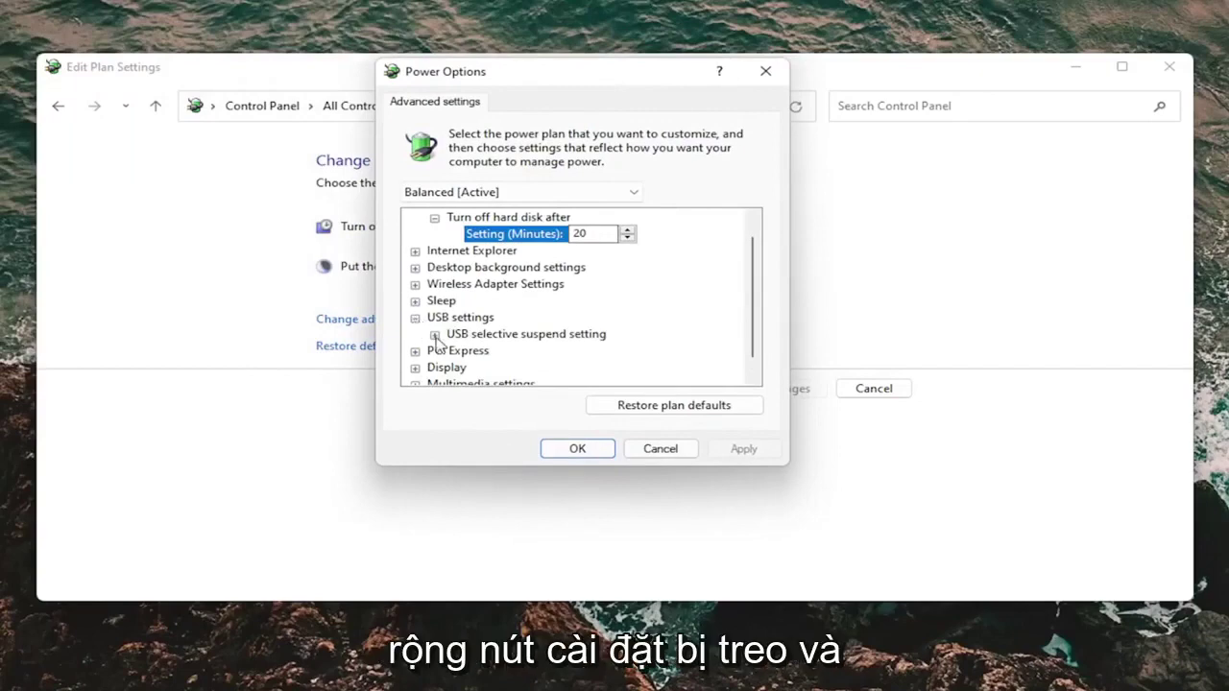
{"action": "left_click", "coordinate": [435, 335]}
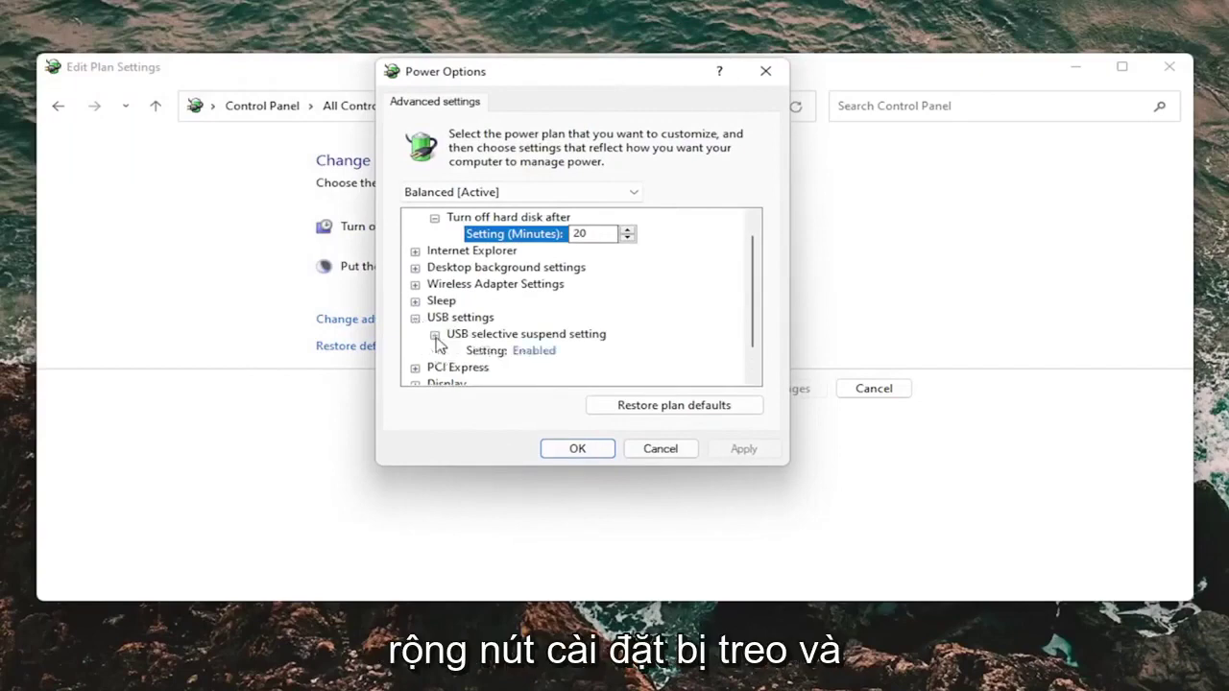
{"action": "left_click", "coordinate": [545, 353]}
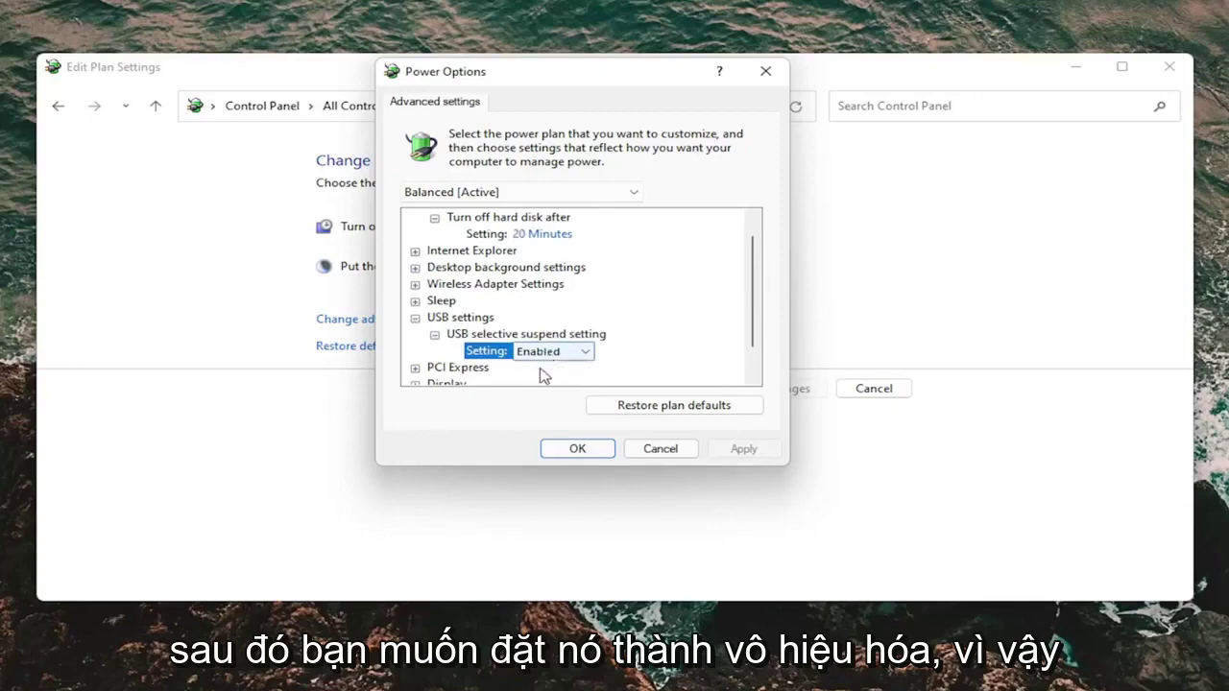
{"action": "left_click", "coordinate": [549, 355]}
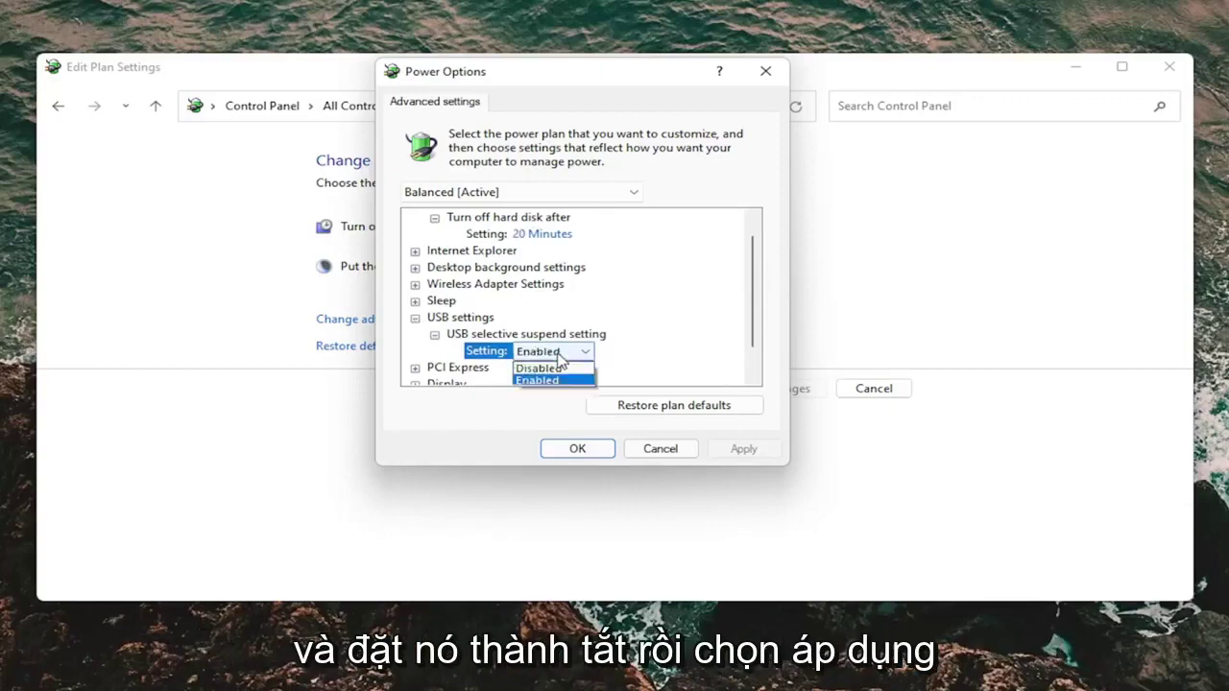
{"action": "left_click", "coordinate": [540, 376]}
{"action": "left_click", "coordinate": [740, 448]}
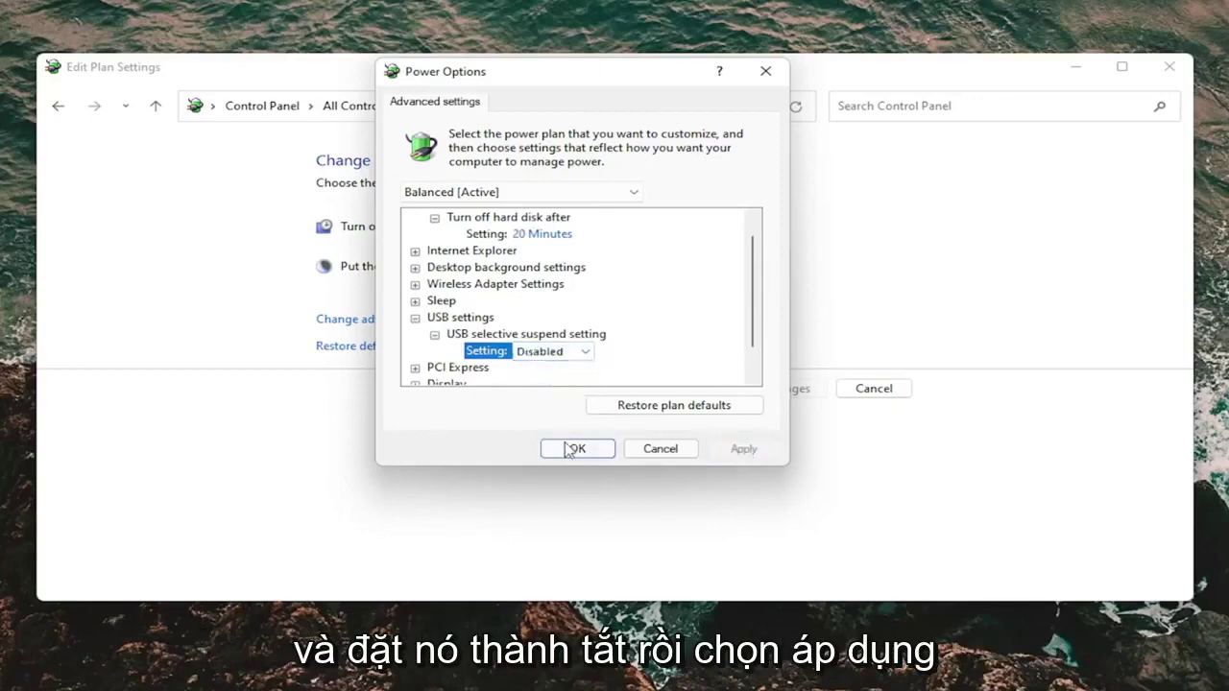
{"action": "left_click", "coordinate": [573, 448]}
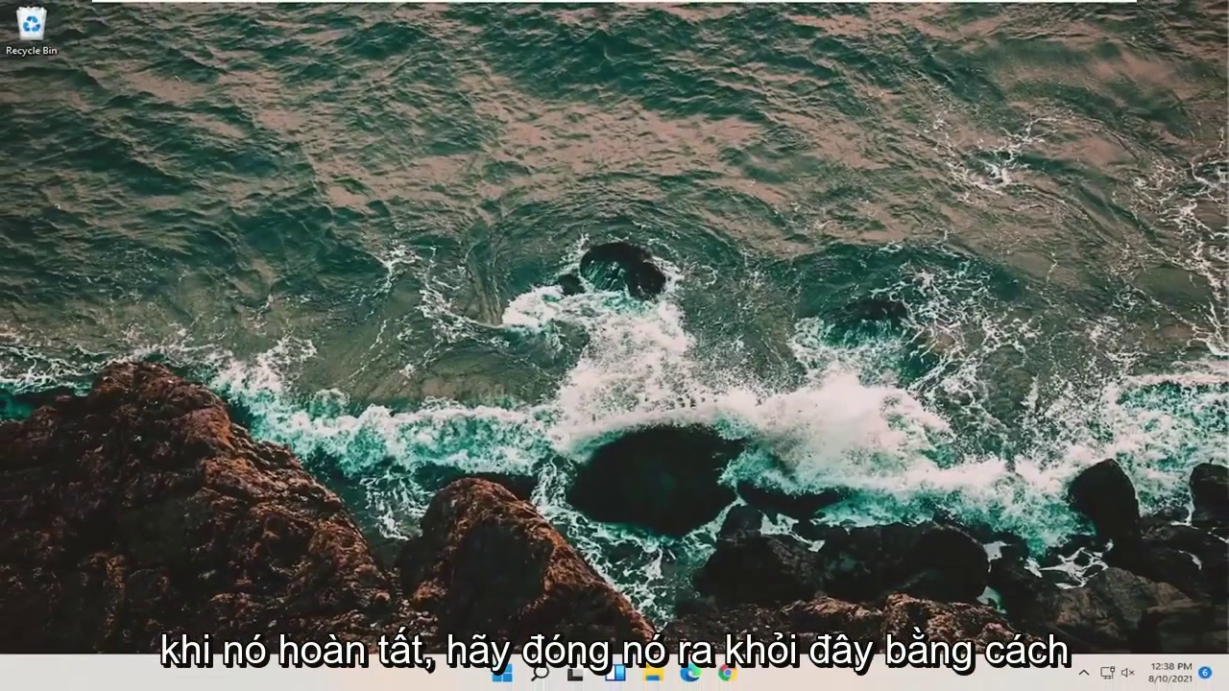
Search Windows for "cmd" and run Command Prompt as administrator, allowing it to make changes to the device
{"action": "left_click", "coordinate": [541, 674]}
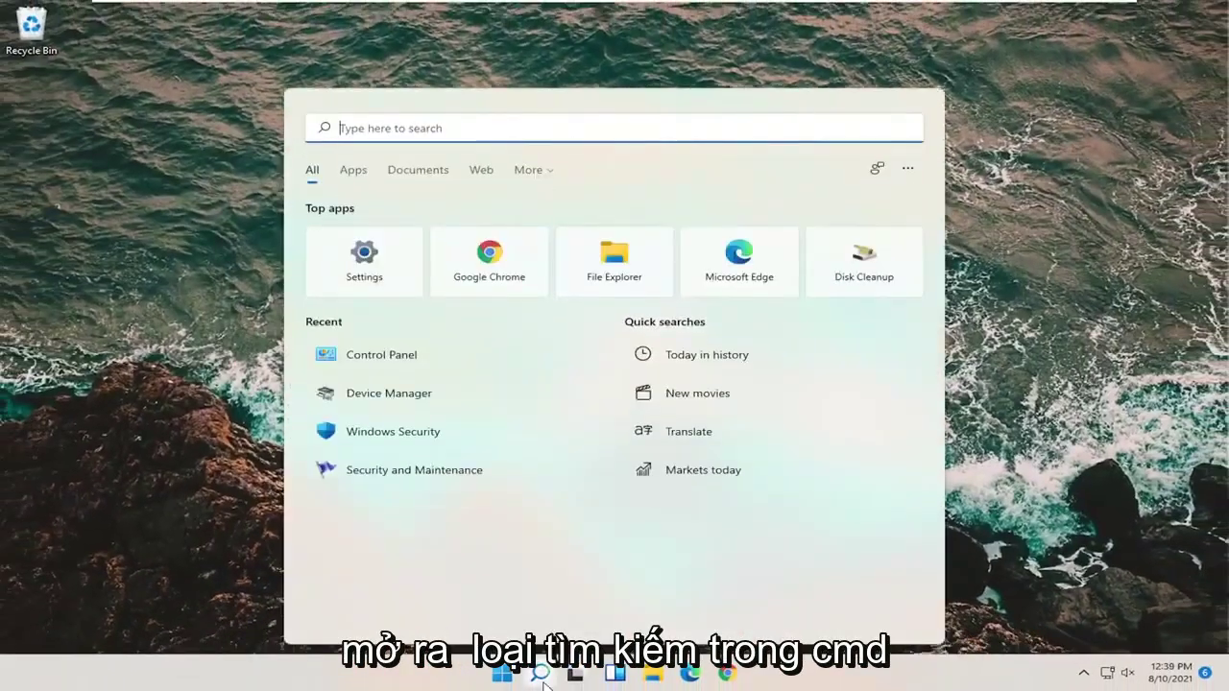
{"action": "type", "text": "cmd"}
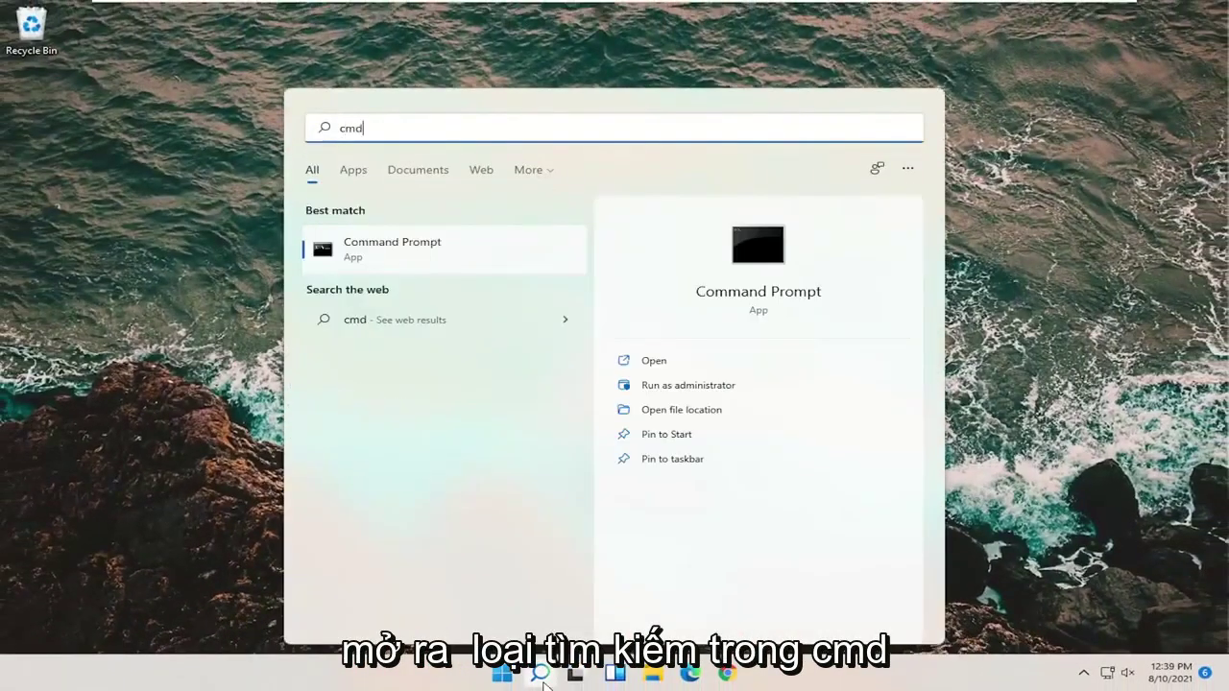
{"action": "right_click", "coordinate": [407, 250]}
{"action": "left_click", "coordinate": [485, 270]}
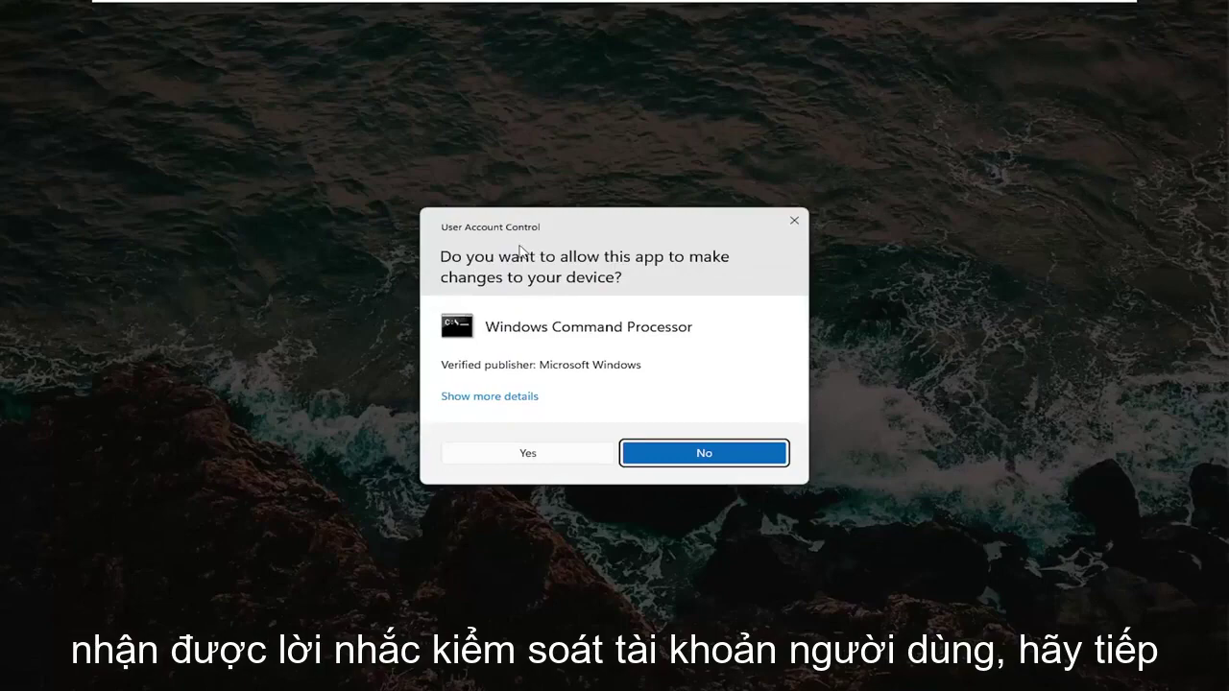
{"action": "left_click", "coordinate": [527, 456]}
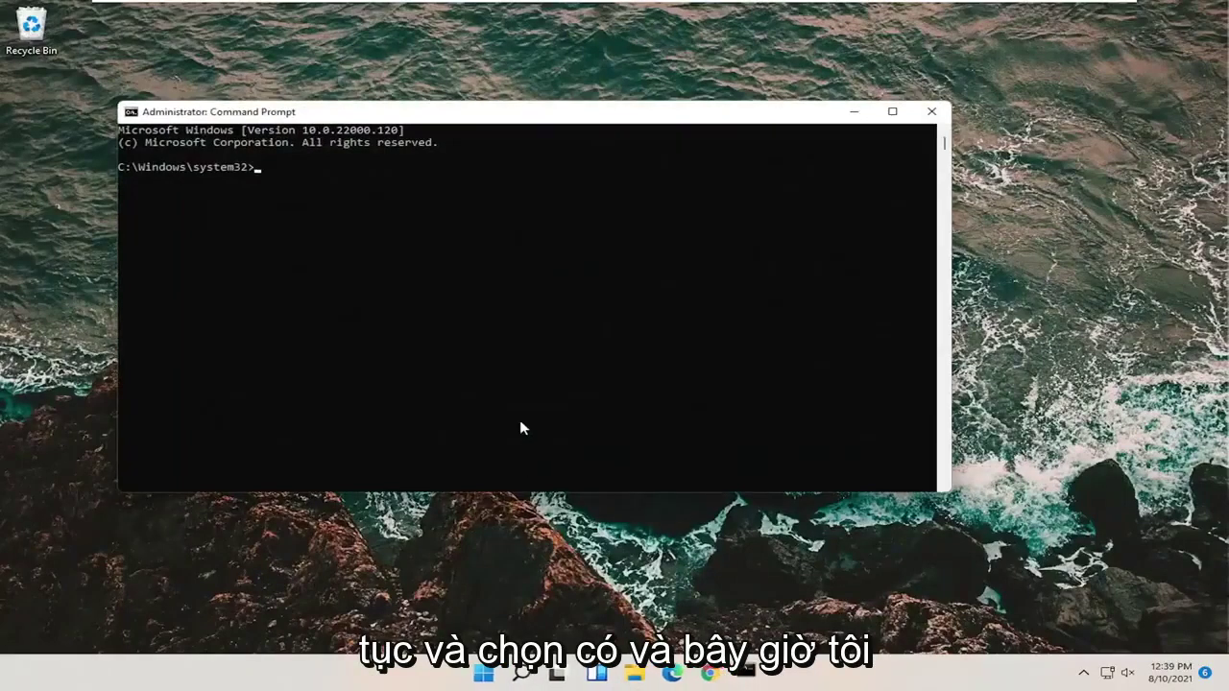
{"action": "left_click_drag", "start_coordinate": [474, 115], "coordinate": [538, 104]}
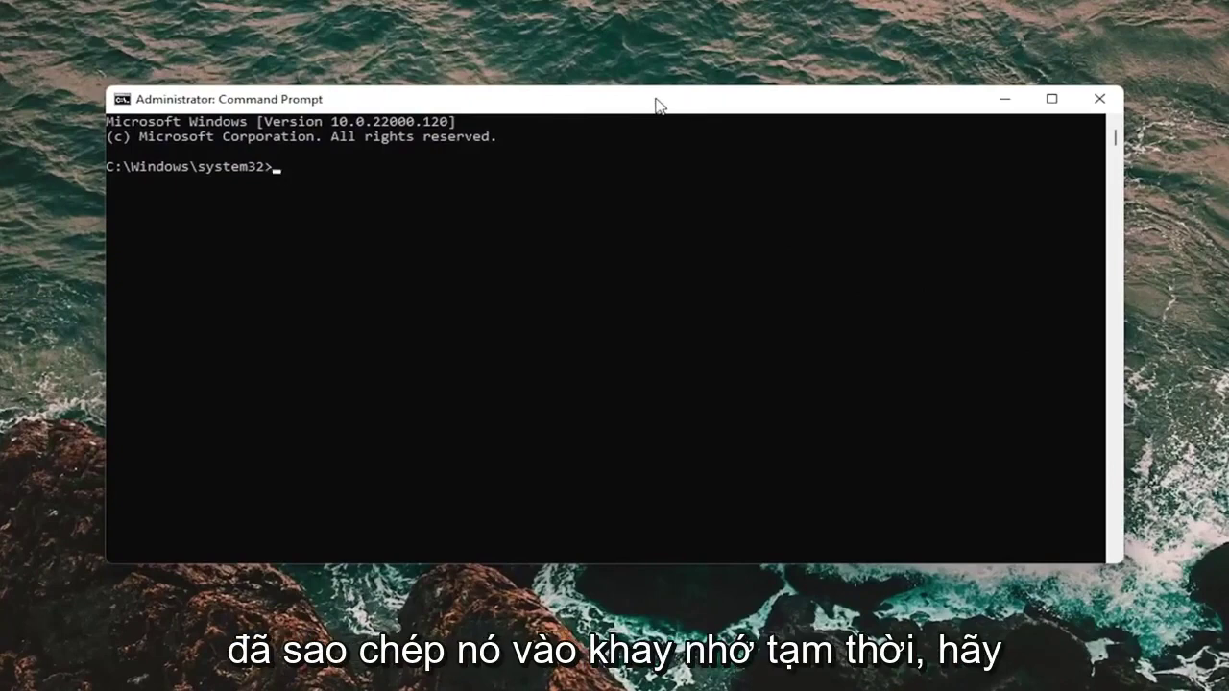
Paste the copied command sfc /scanfile=c:\windows\system32\ieframe.dll into Command Prompt and run it
{"action": "right_click", "coordinate": [583, 100]}
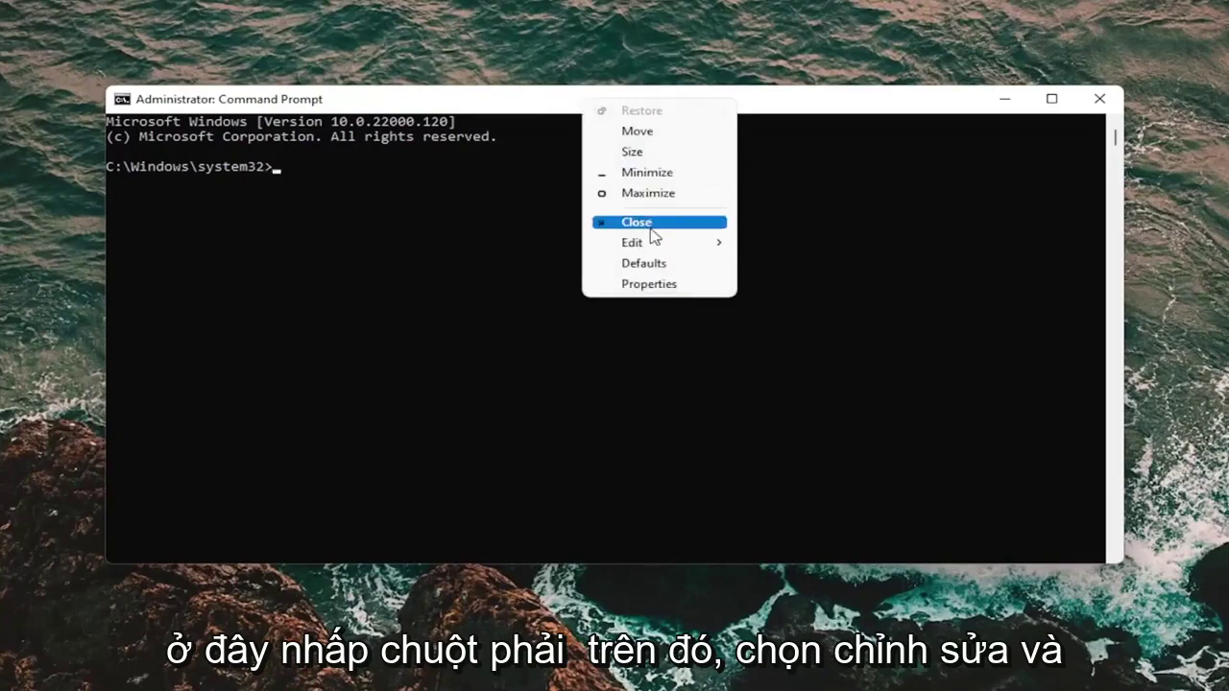
{"action": "mouse_move", "coordinate": [653, 242]}
{"action": "left_click", "coordinate": [780, 284]}
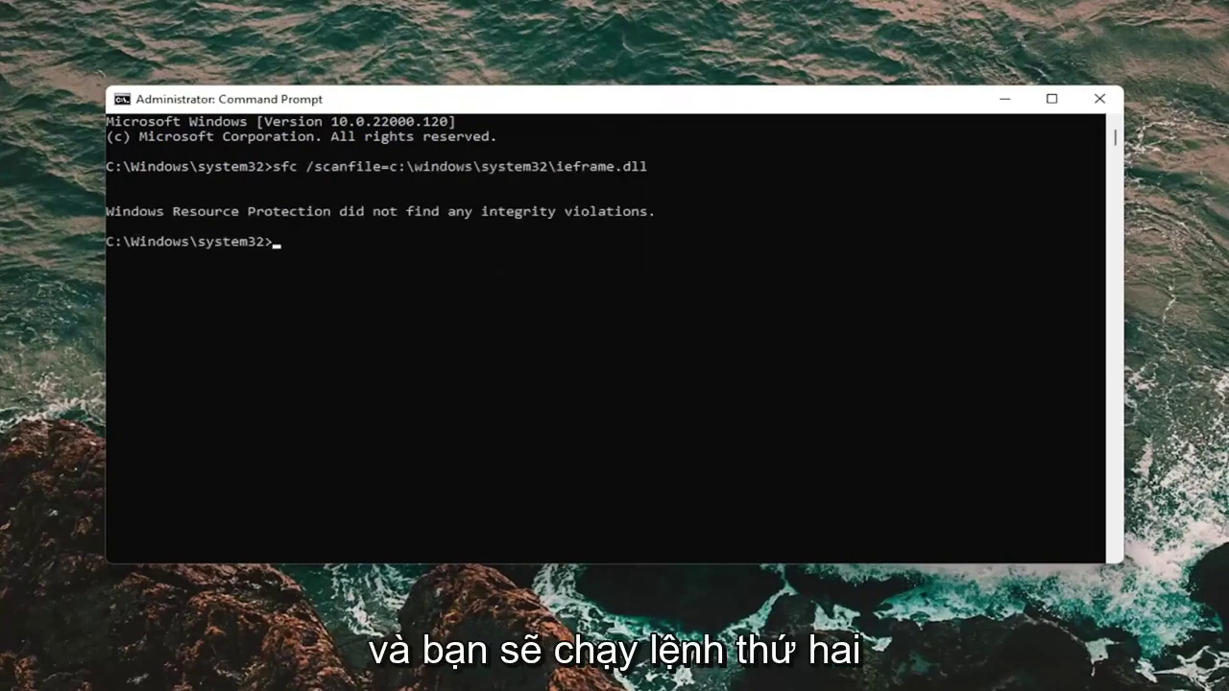
Paste the second command, sfc /verifyfile=c:\windows\system32\ieframe.dll, into Command Prompt and run it
{"action": "right_click", "coordinate": [588, 104]}
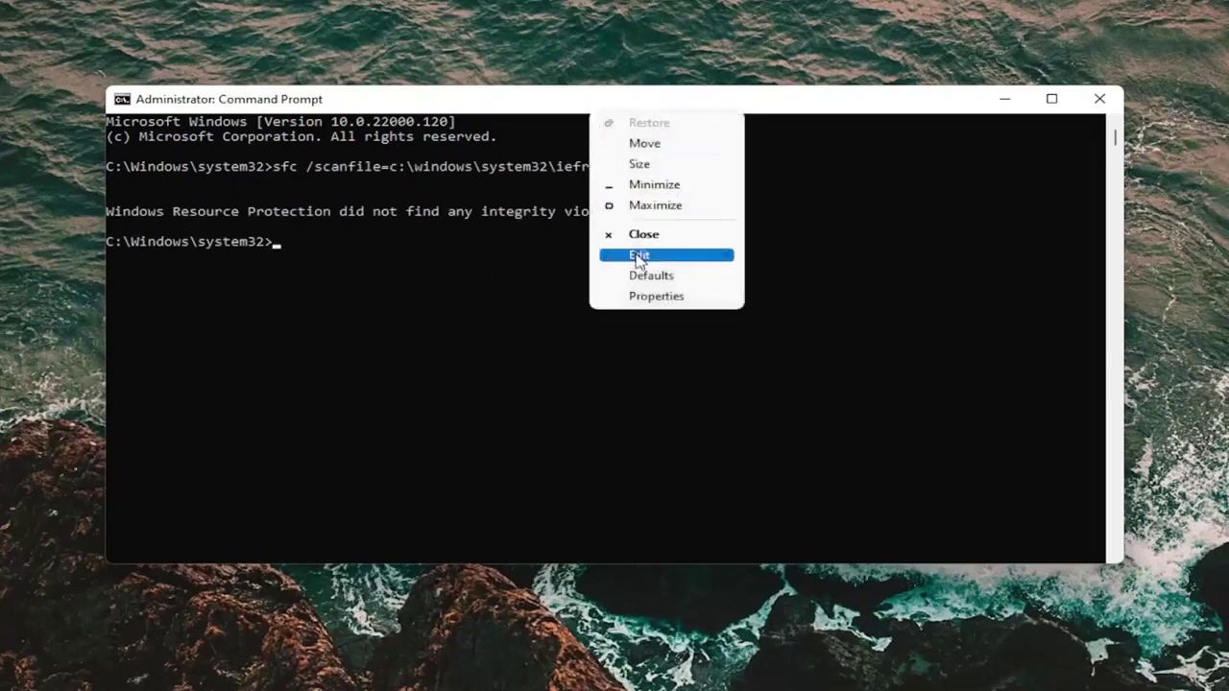
{"action": "mouse_move", "coordinate": [637, 257]}
{"action": "left_click", "coordinate": [779, 294]}
{"action": "key", "text": "Return"}
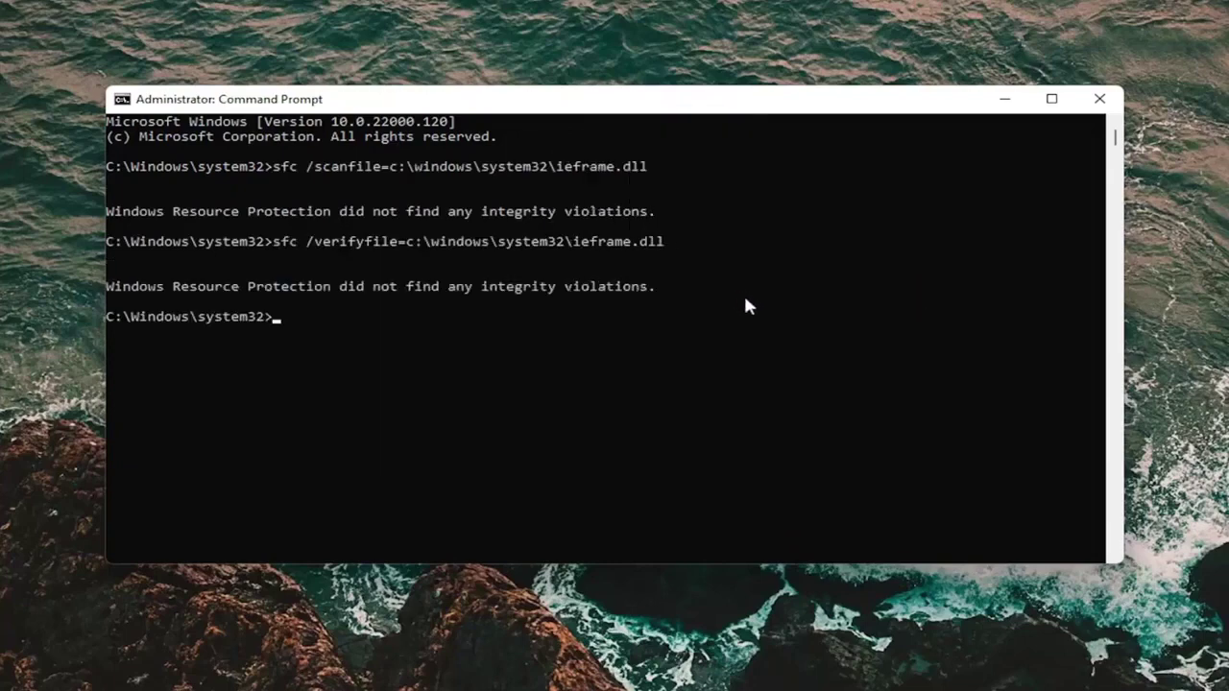
Paste the full system scan command sfc /scannow into Command Prompt and run it
{"action": "right_click", "coordinate": [669, 103]}
{"action": "mouse_move", "coordinate": [771, 244]}
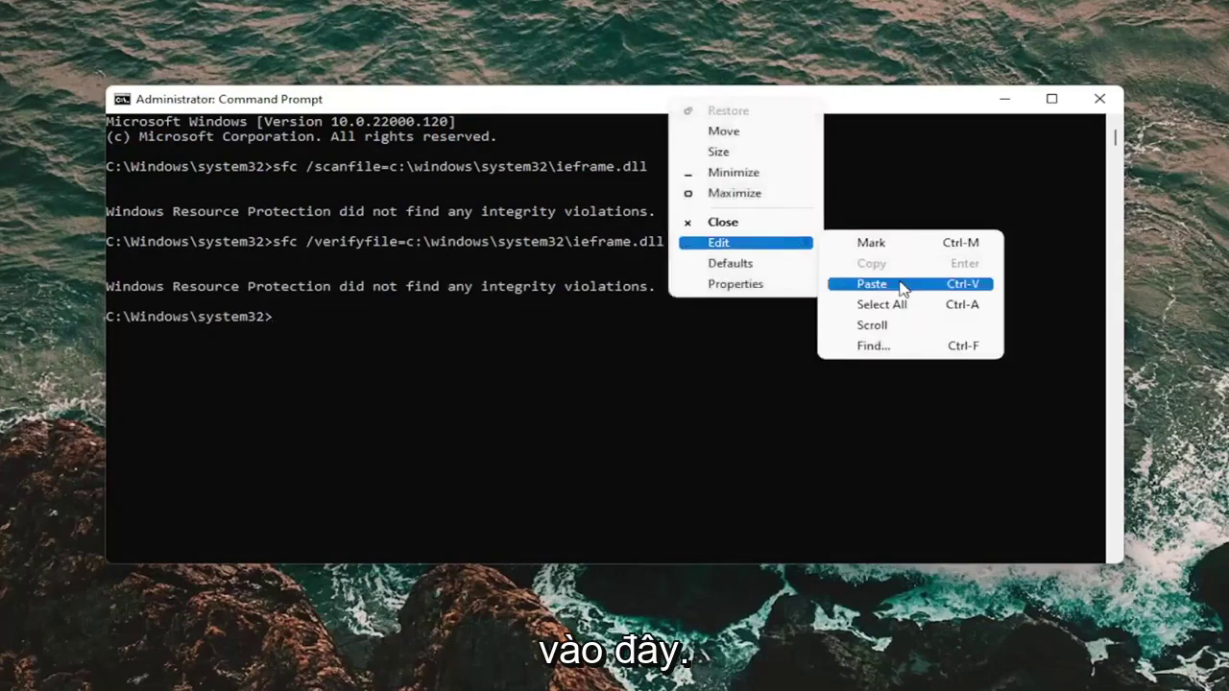
{"action": "left_click", "coordinate": [902, 288]}
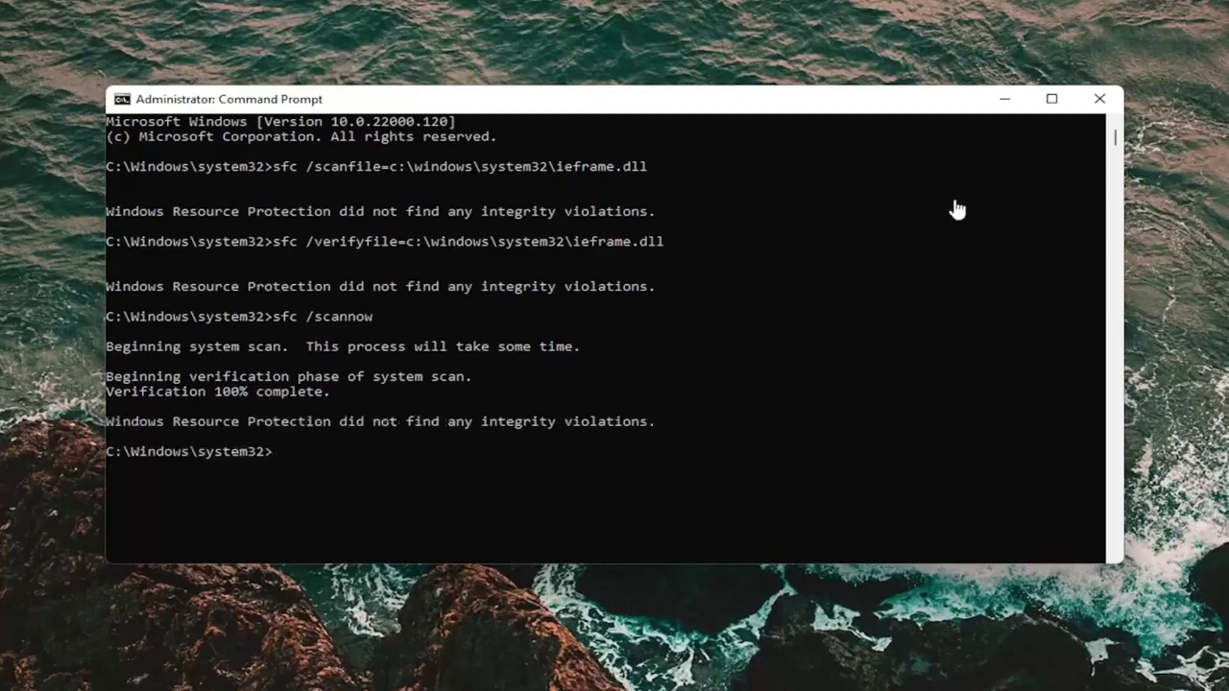
Paste the disk check command chkdsk into Command Prompt and run it
{"action": "right_click", "coordinate": [657, 106]}
{"action": "left_click", "coordinate": [744, 249]}
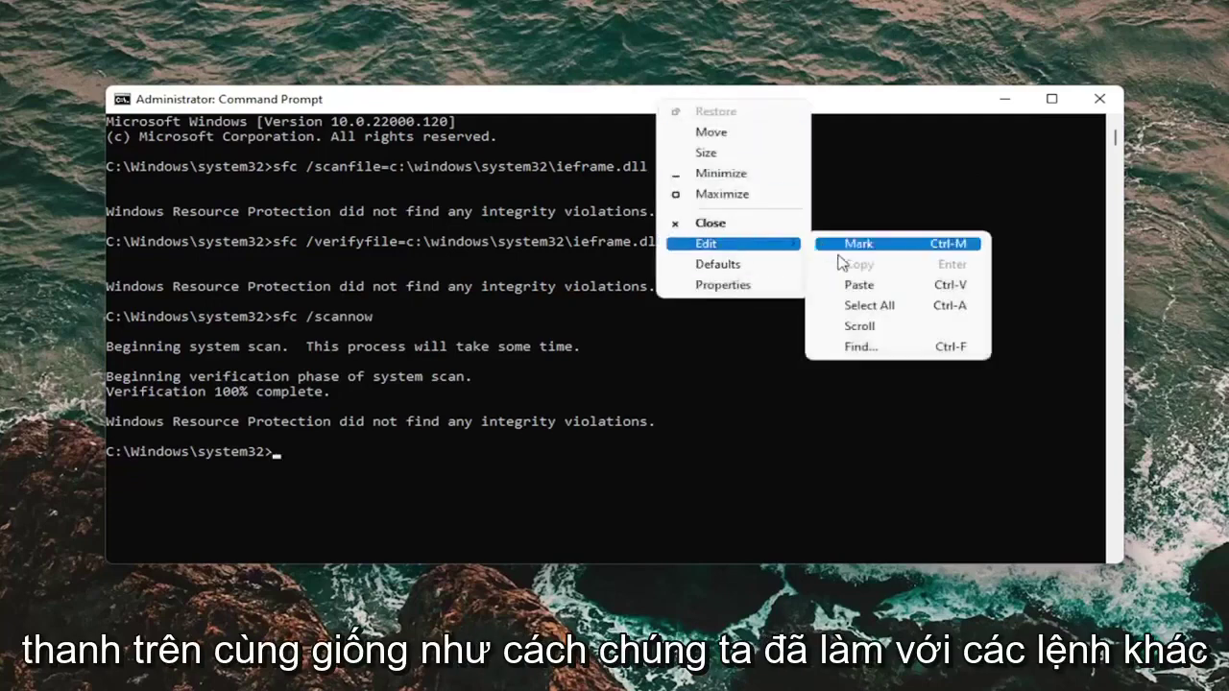
{"action": "left_click", "coordinate": [859, 285]}
{"action": "key", "text": "Return"}
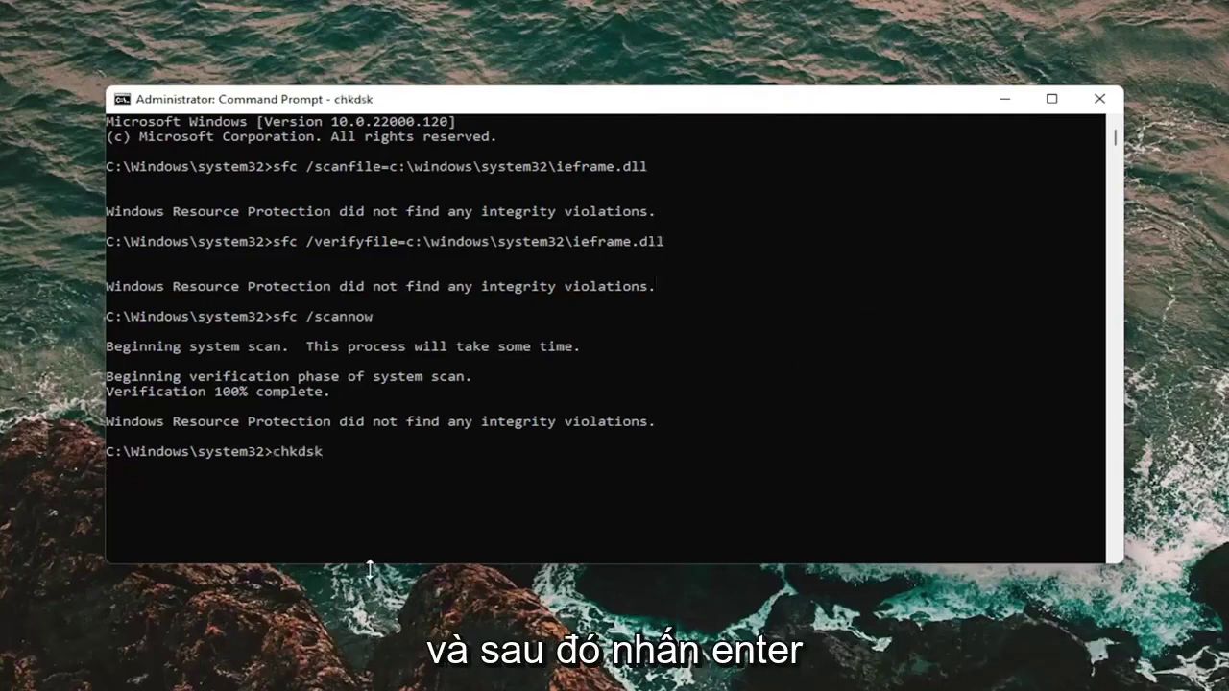